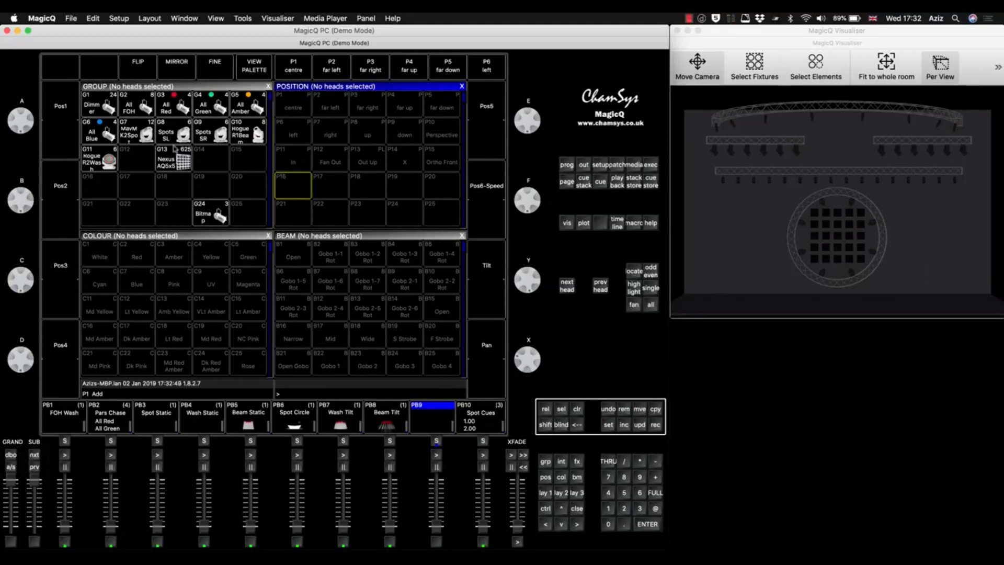
Select the MavMK2 Spot group, locate its heads and set their tilt to -38.
{"action": "left_click", "coordinate": [131, 128]}
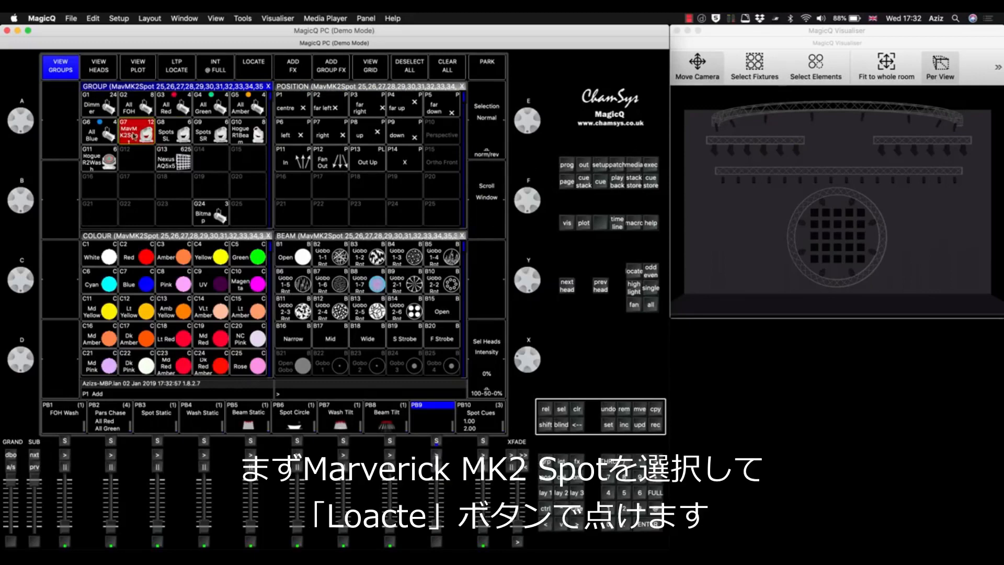
{"action": "left_click", "coordinate": [639, 272]}
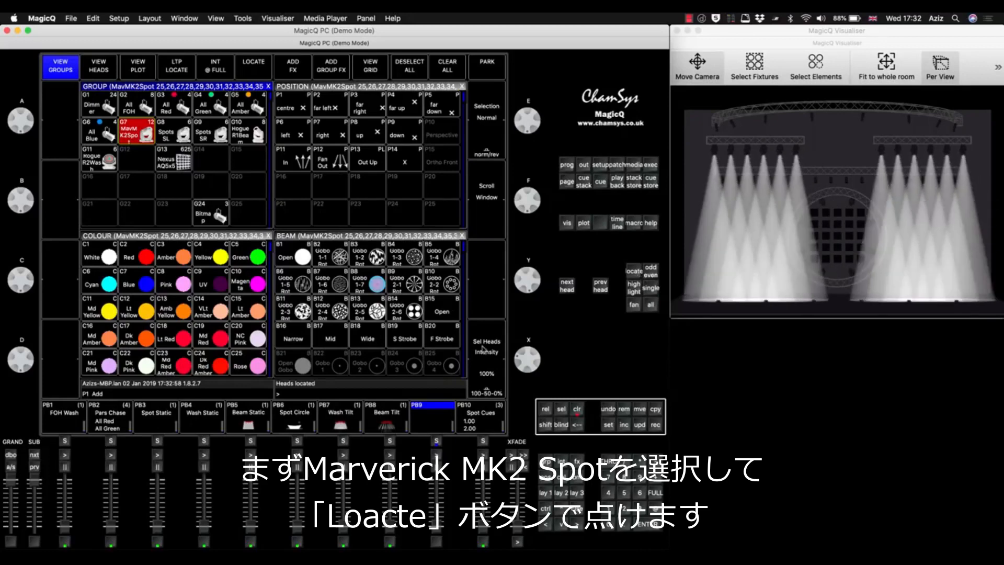
{"action": "left_click", "coordinate": [546, 477]}
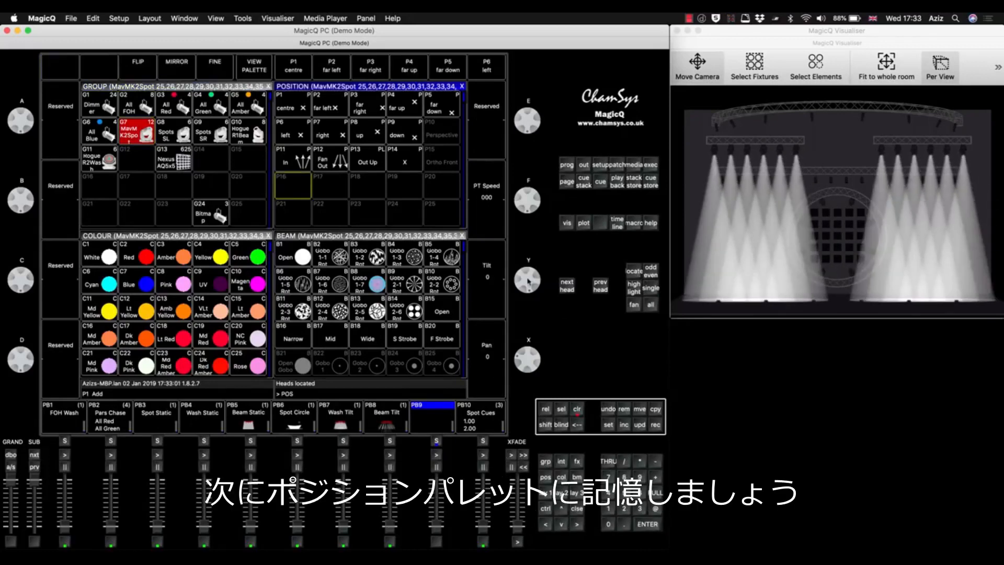
{"action": "left_click_drag", "start_coordinate": [529, 281], "coordinate": [530, 262]}
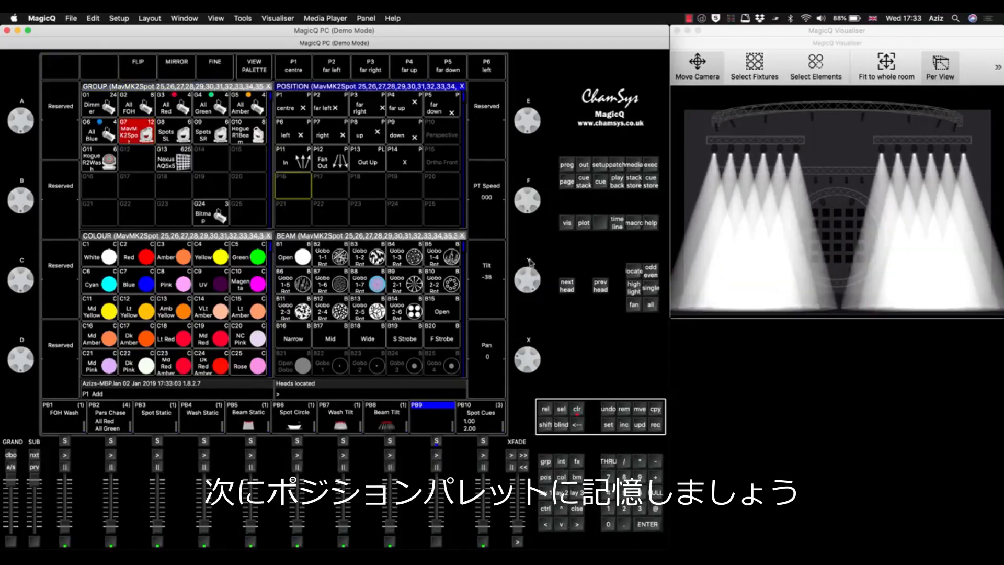
Fan the spots' pan outward to 89 and record the look as position palette "Out" in slot P16.
{"action": "left_click", "coordinate": [634, 305]}
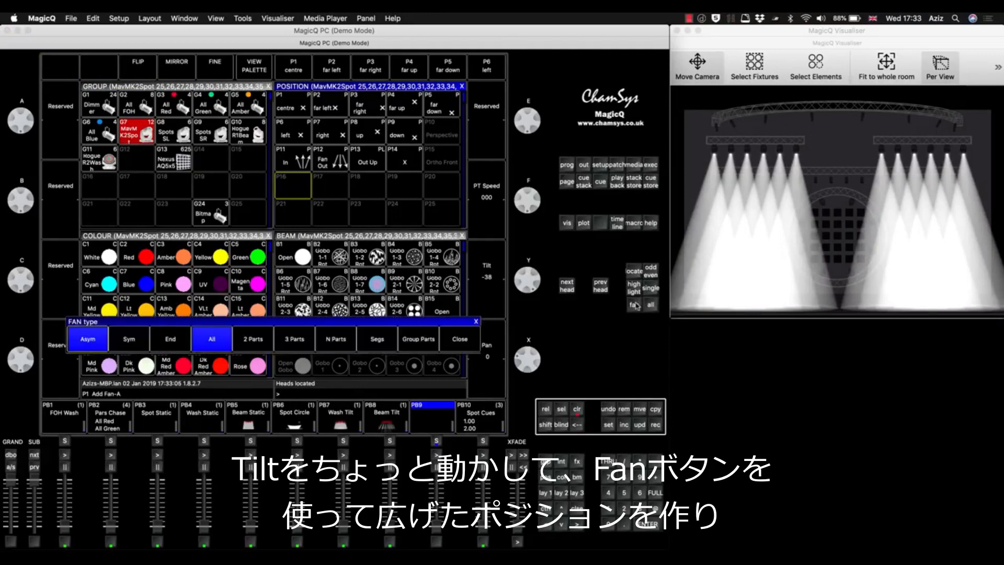
{"action": "mouse_move", "coordinate": [538, 355]}
{"action": "left_mouse_down"}
{"action": "mouse_move", "coordinate": [536, 368]}
{"action": "mouse_move", "coordinate": [537, 344]}
{"action": "left_mouse_up"}
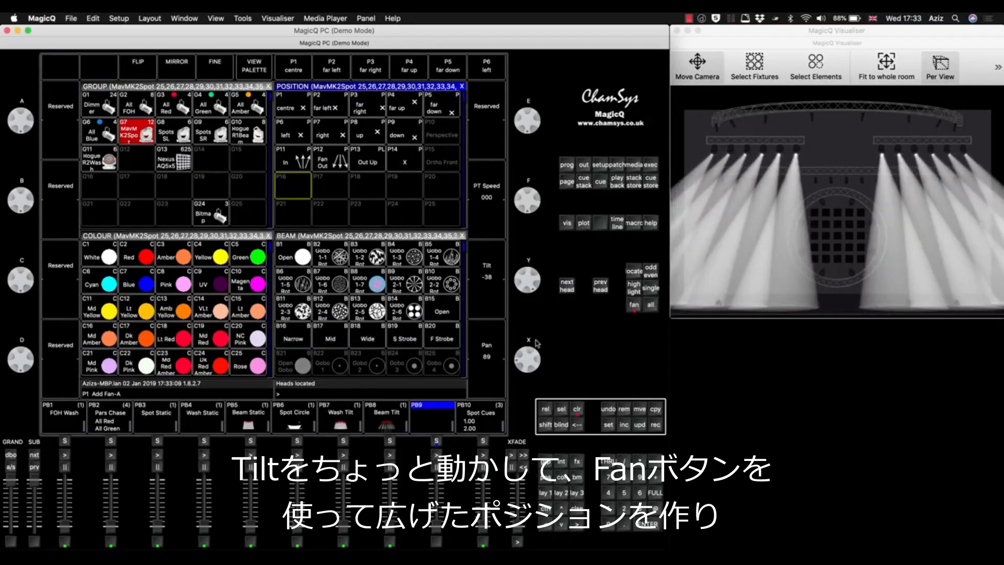
{"action": "left_click", "coordinate": [656, 425]}
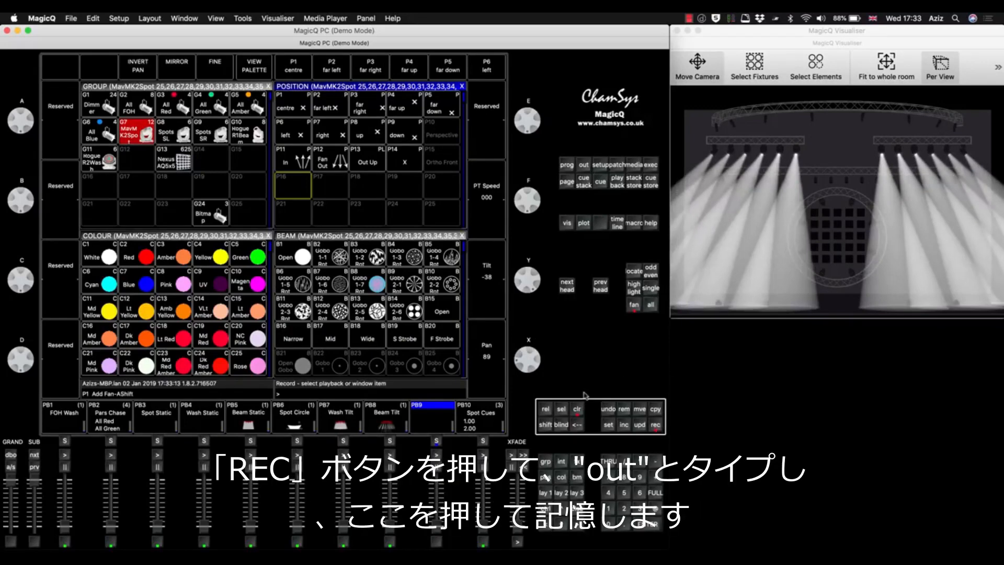
{"action": "type", "text": "out"}
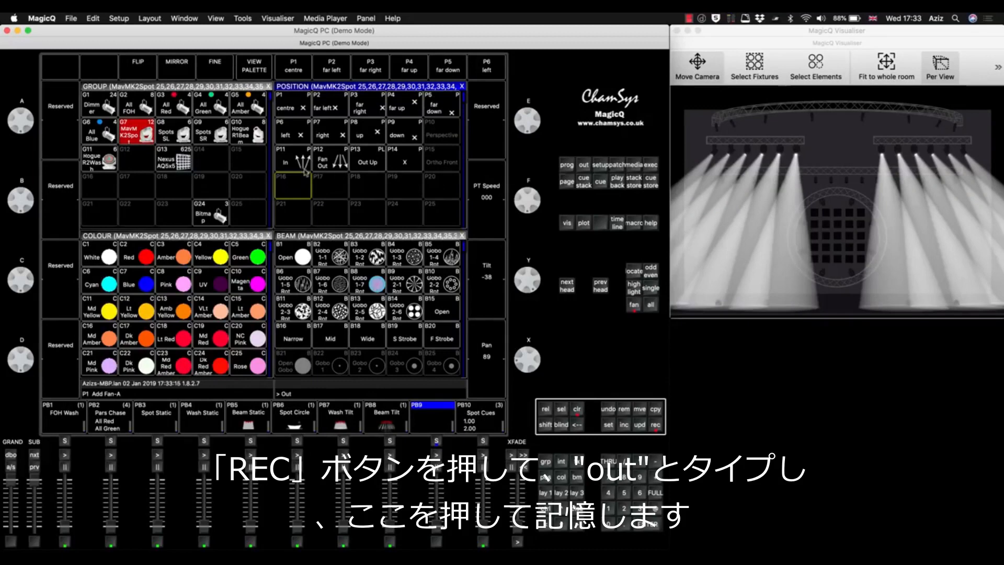
{"action": "left_click", "coordinate": [296, 184]}
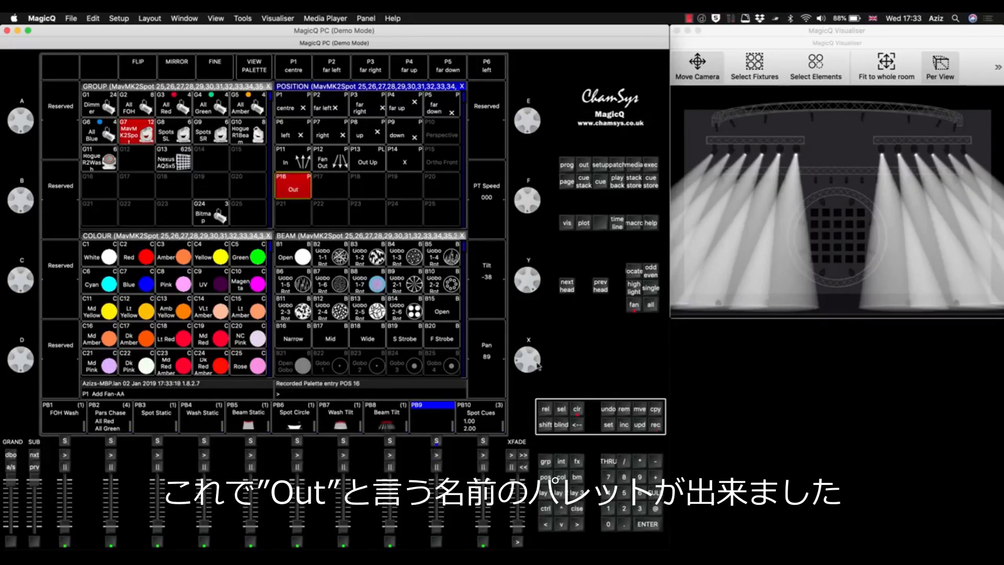
Fan the spots' pan inward to -62 and record the look as position palette "In" in slot P17.
{"action": "left_click_drag", "start_coordinate": [536, 357], "coordinate": [536, 378]}
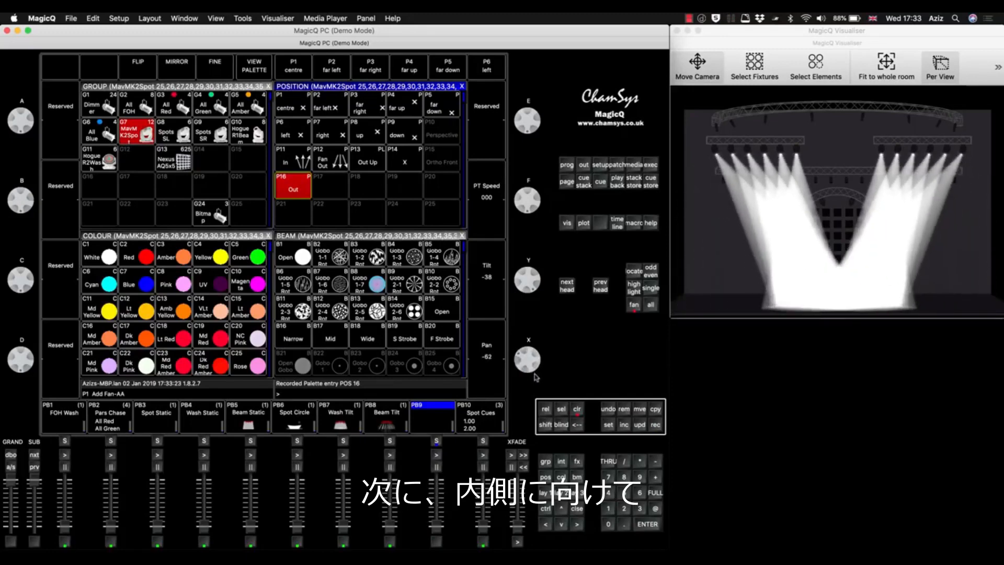
{"action": "left_click", "coordinate": [656, 426]}
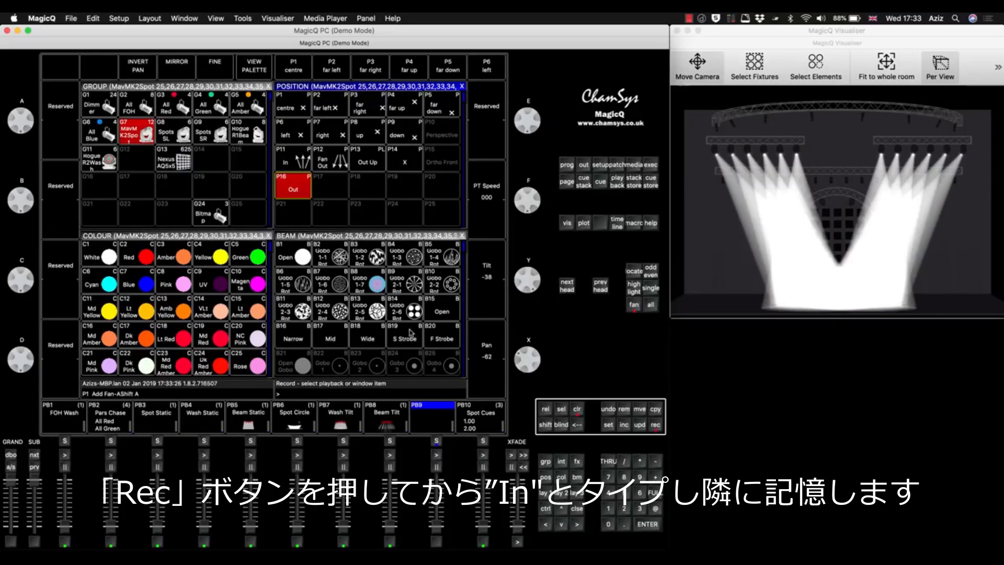
{"action": "type", "text": "In"}
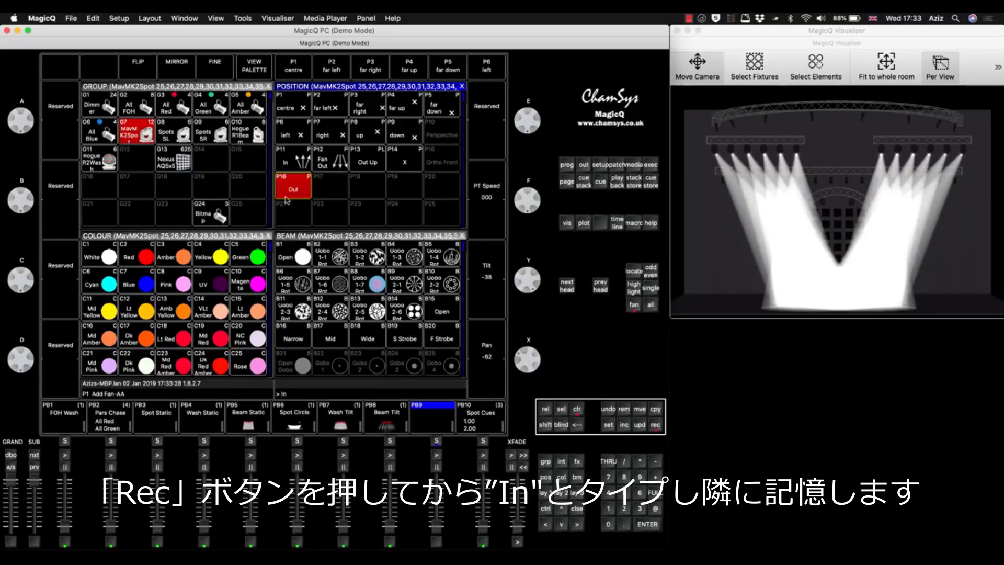
{"action": "left_click", "coordinate": [336, 192]}
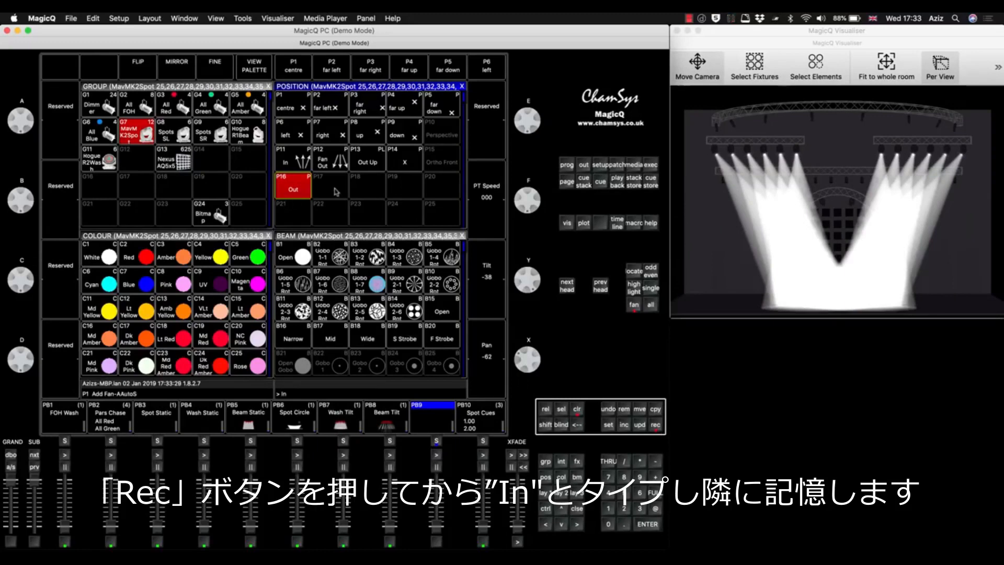
Clear the programmer, locate the MavMK2 Spot group again and check the new Out and In position palettes.
{"action": "left_click", "coordinate": [577, 410]}
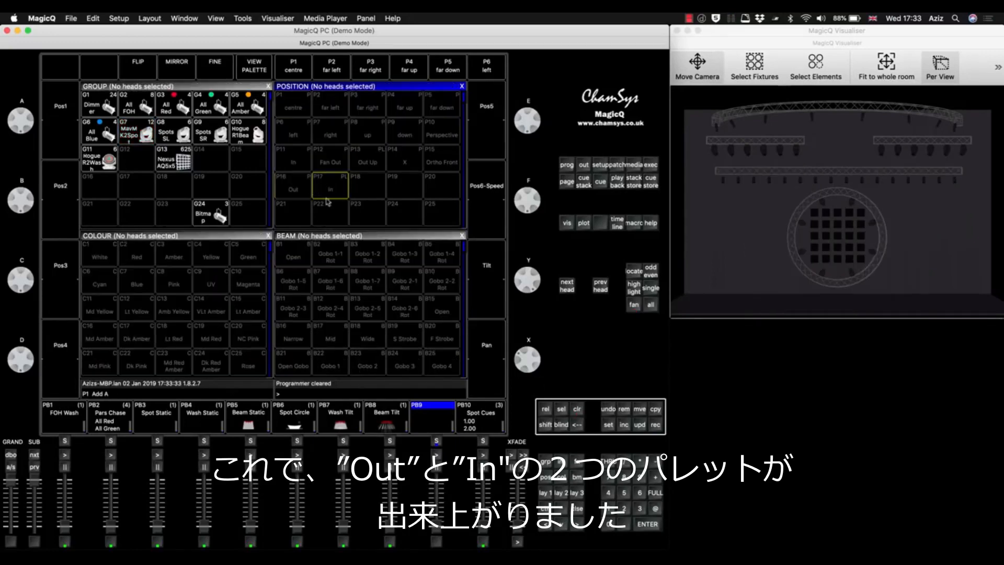
{"action": "left_click", "coordinate": [121, 126]}
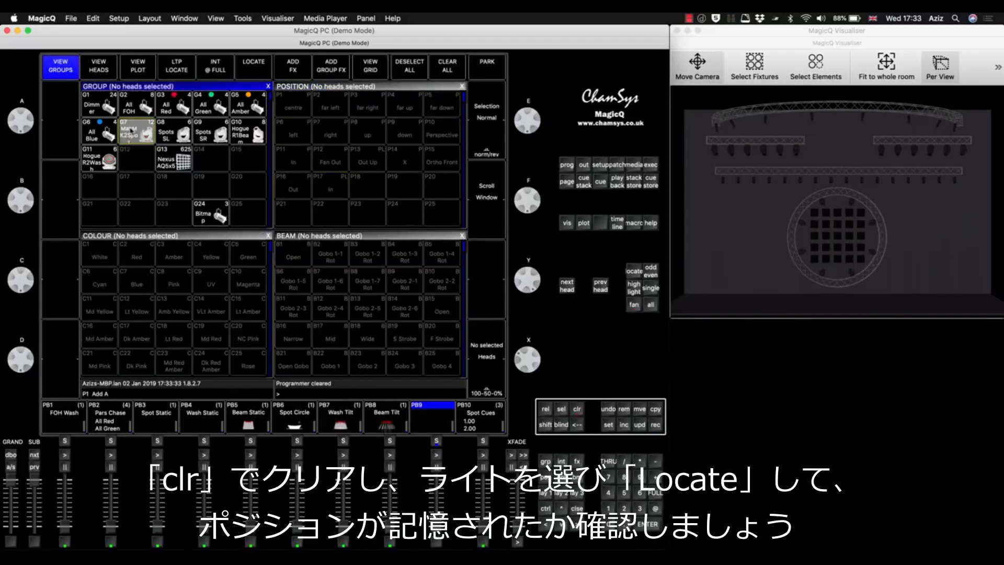
{"action": "left_click", "coordinate": [634, 271]}
{"action": "left_click", "coordinate": [293, 192]}
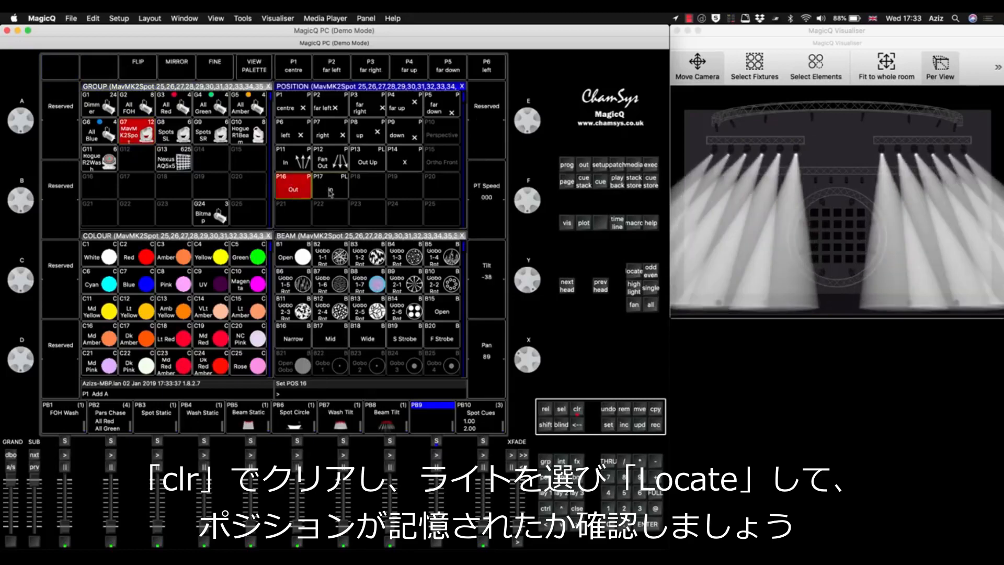
{"action": "left_click", "coordinate": [329, 191]}
Apply the new Out position palette to the spots and record it as the first cue on playback PB9.
{"action": "left_click", "coordinate": [296, 190]}
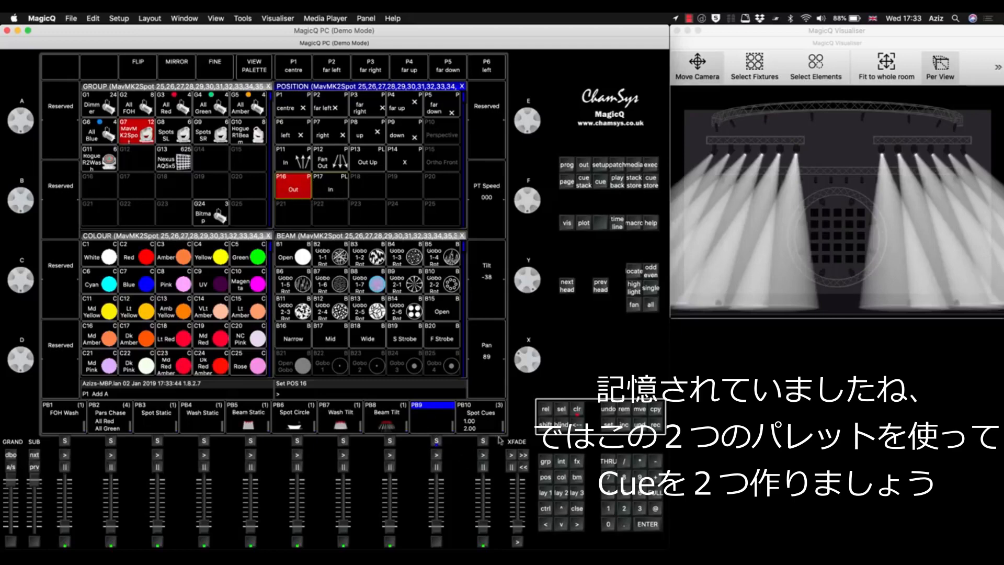
{"action": "left_click", "coordinate": [655, 424]}
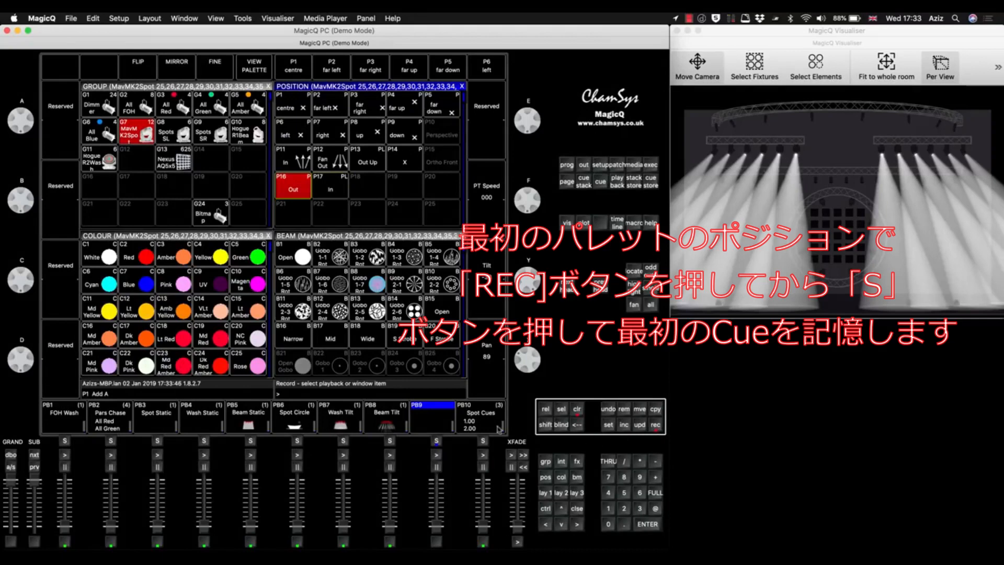
{"action": "left_click", "coordinate": [438, 441]}
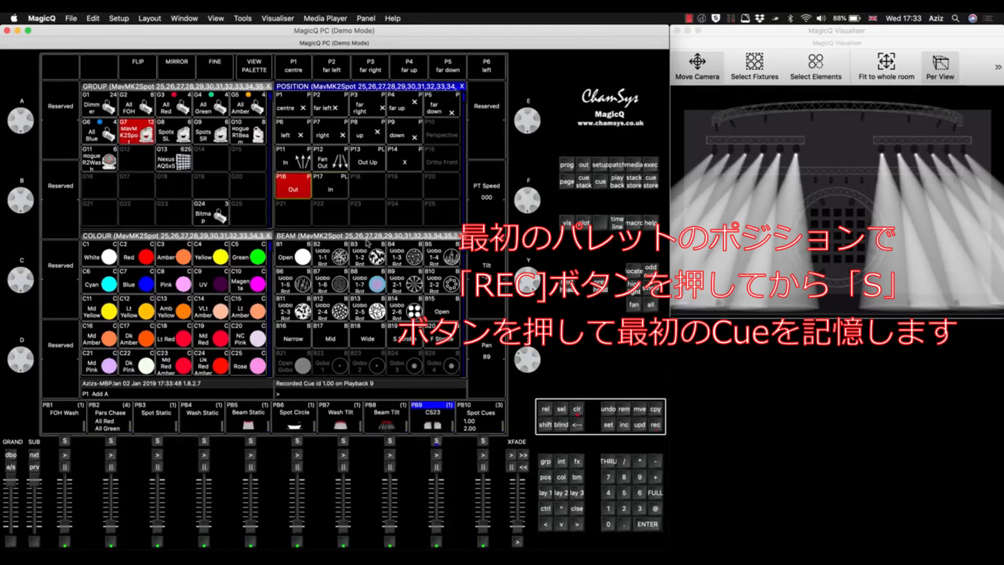
Apply the new In position palette, record it as the second cue on playback PB9 and clear the programmer.
{"action": "left_click", "coordinate": [332, 189]}
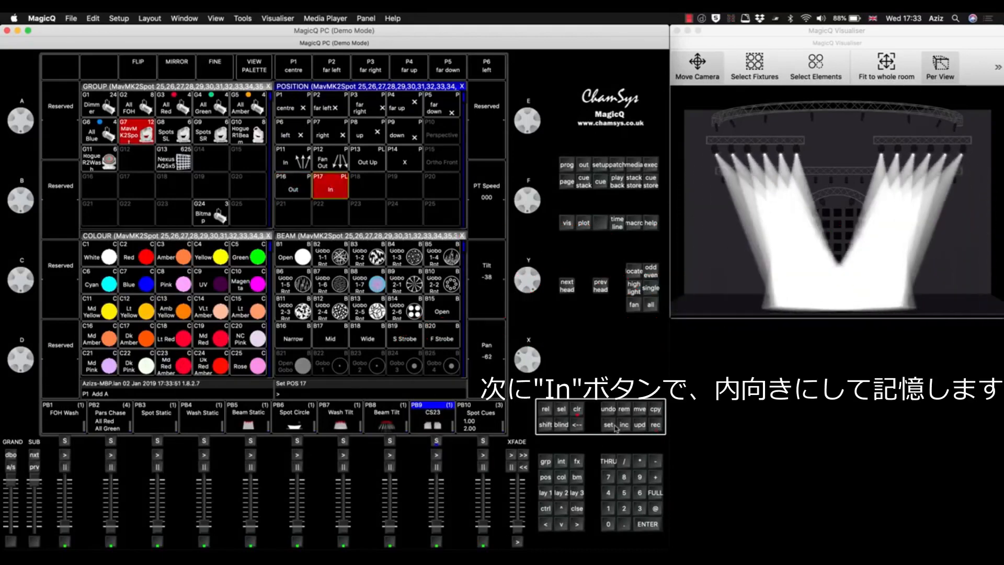
{"action": "left_click", "coordinate": [655, 425]}
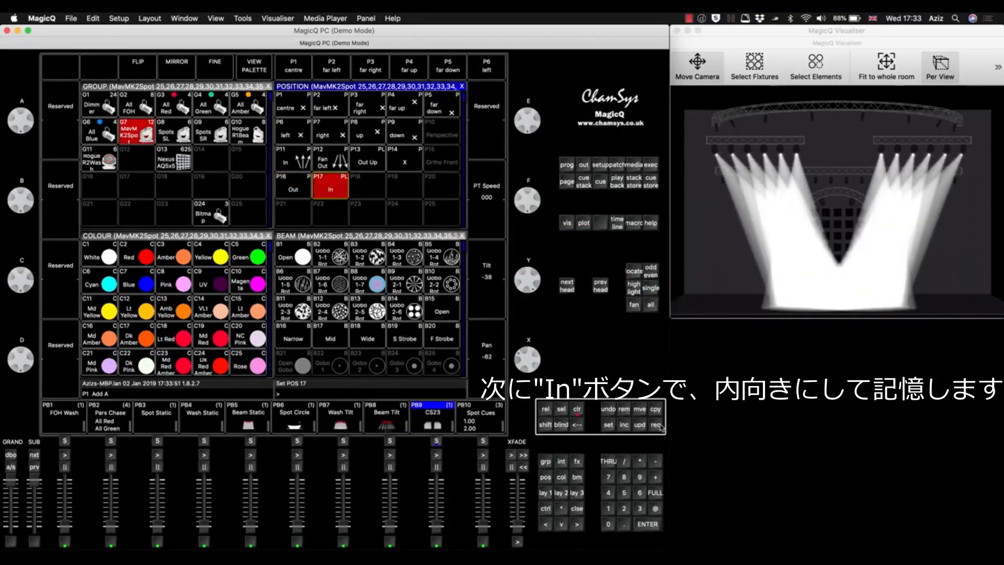
{"action": "left_click", "coordinate": [438, 442]}
{"action": "left_click", "coordinate": [578, 410]}
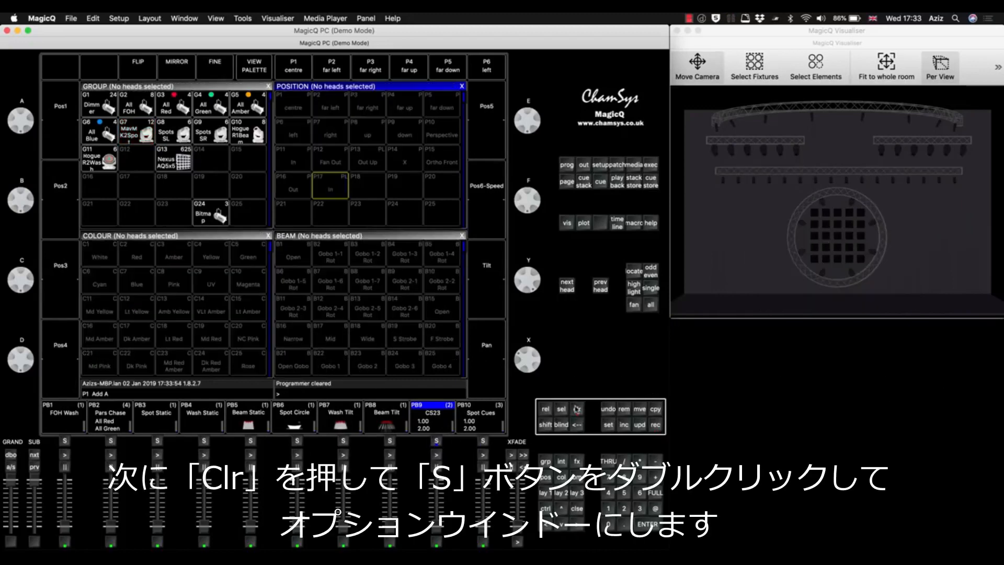
Set all steps of the PB9 cue stack to individual cue timing and close the cue stack window.
{"action": "double_click", "coordinate": [437, 442]}
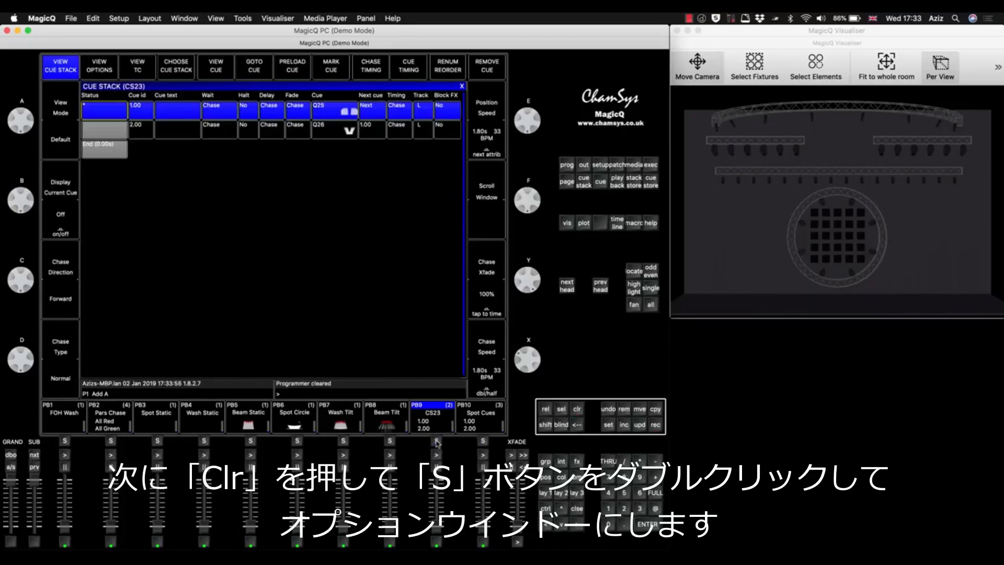
{"action": "left_click", "coordinate": [409, 65]}
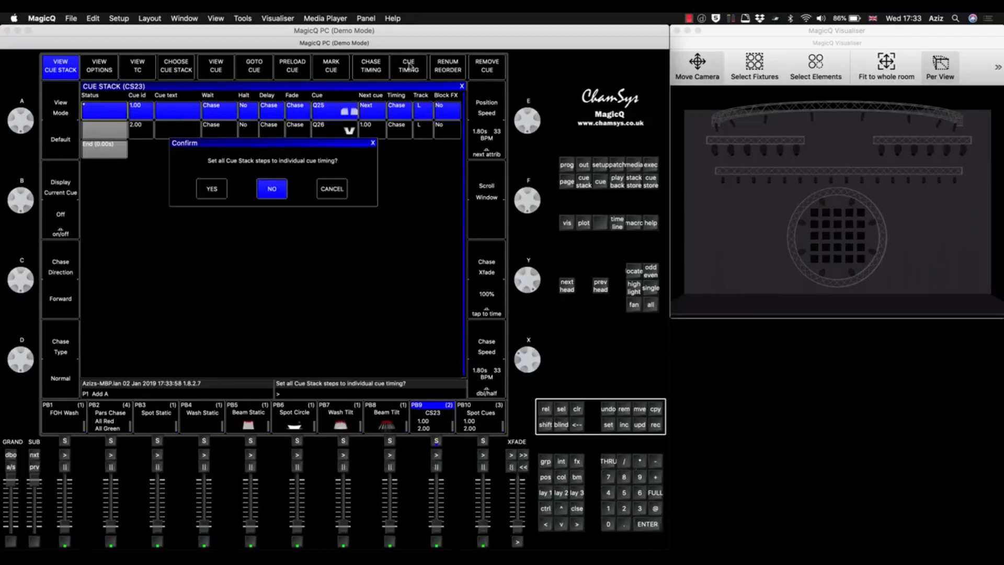
{"action": "left_click", "coordinate": [219, 190]}
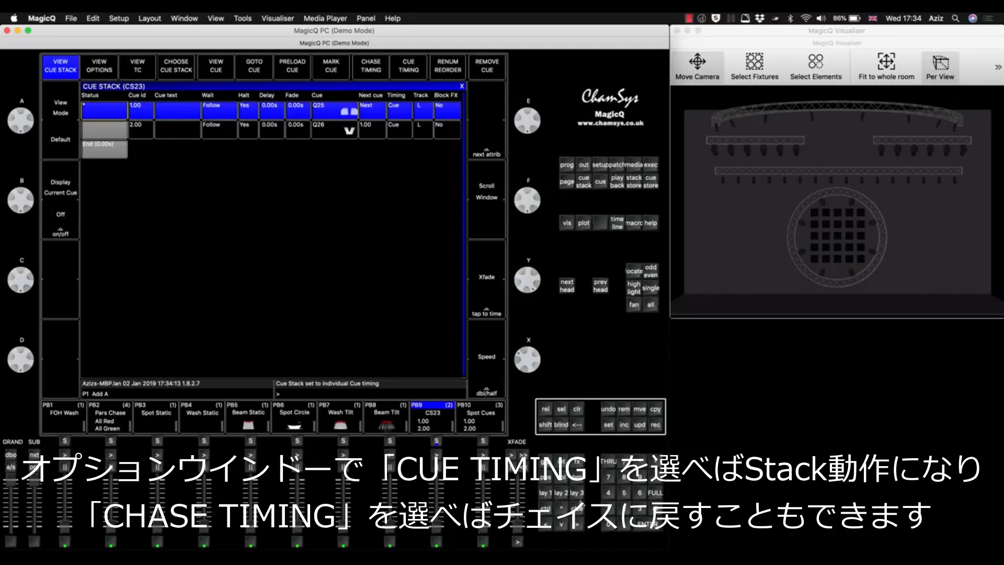
{"action": "left_click", "coordinate": [579, 508]}
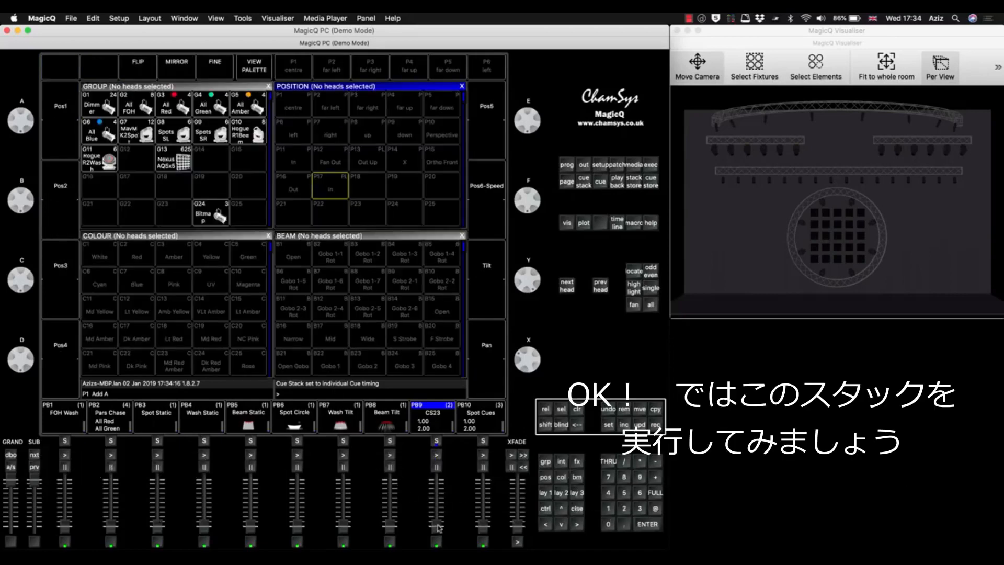
Run the PB9 cue stack through both cues, then bring its fader back down.
{"action": "left_click", "coordinate": [440, 410]}
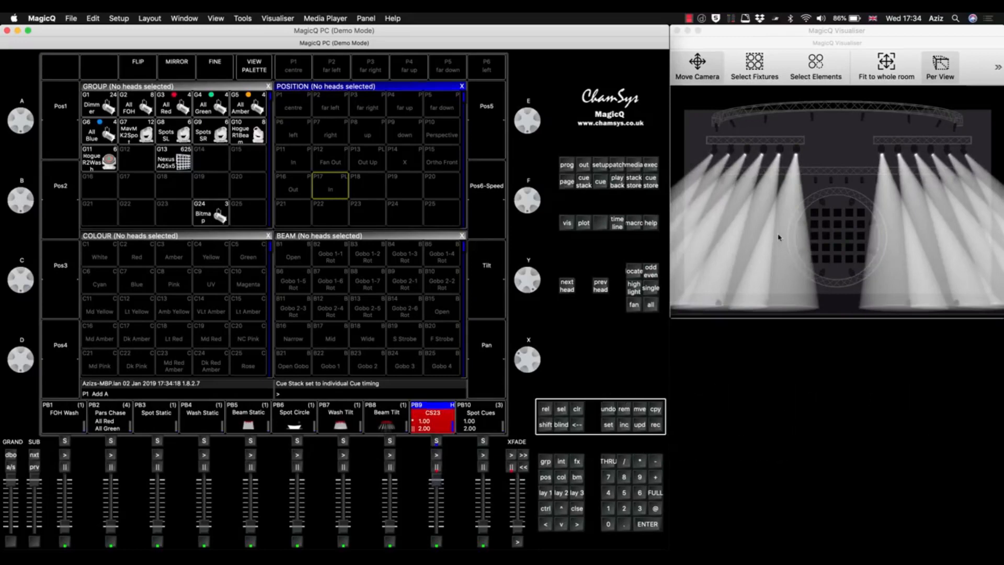
{"action": "left_click", "coordinate": [436, 456]}
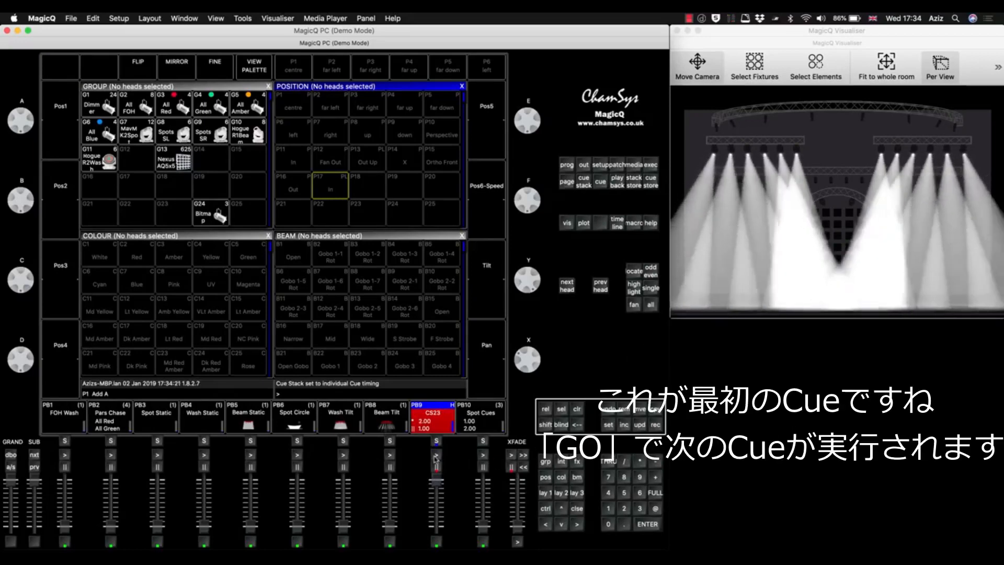
{"action": "left_click_drag", "start_coordinate": [436, 481], "coordinate": [437, 538]}
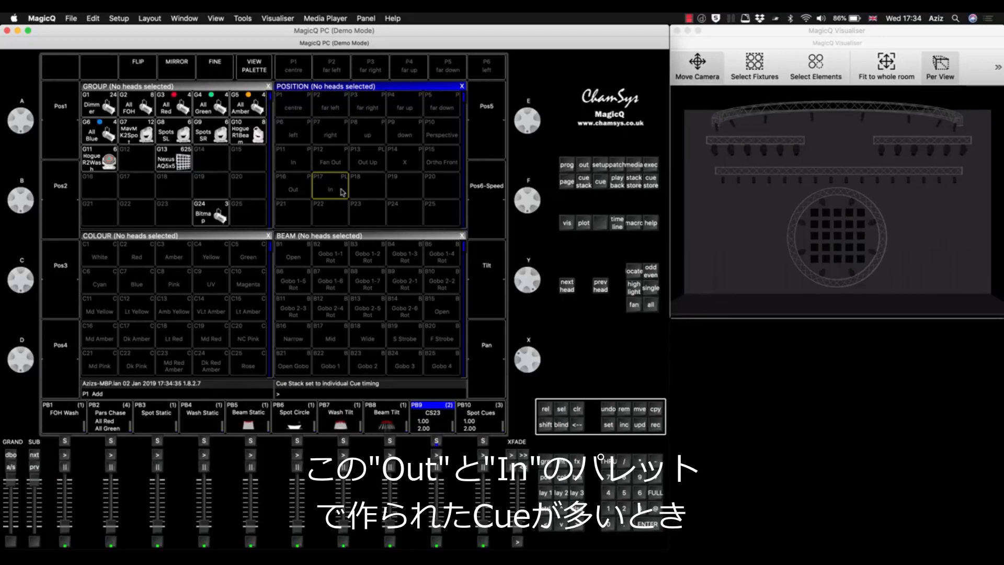
Locate the MavMK2 Spot group and apply the Red colour palette to it.
{"action": "left_click", "coordinate": [550, 495]}
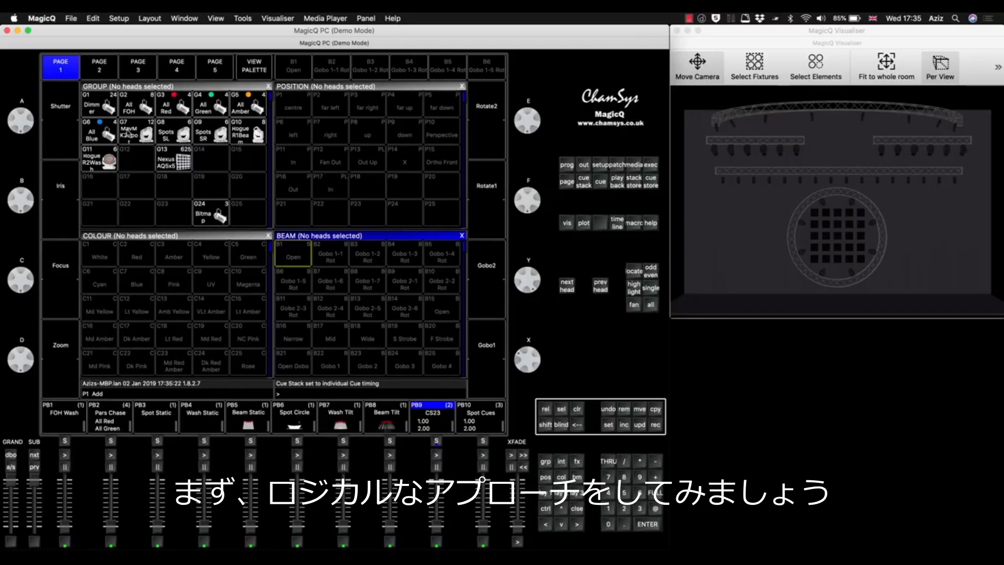
{"action": "left_click", "coordinate": [128, 133]}
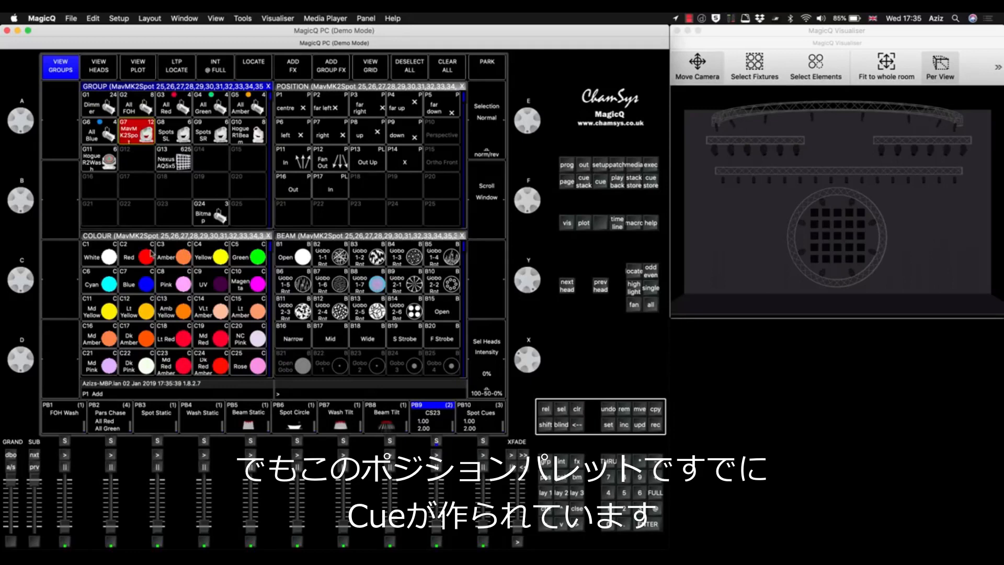
{"action": "left_click", "coordinate": [634, 271]}
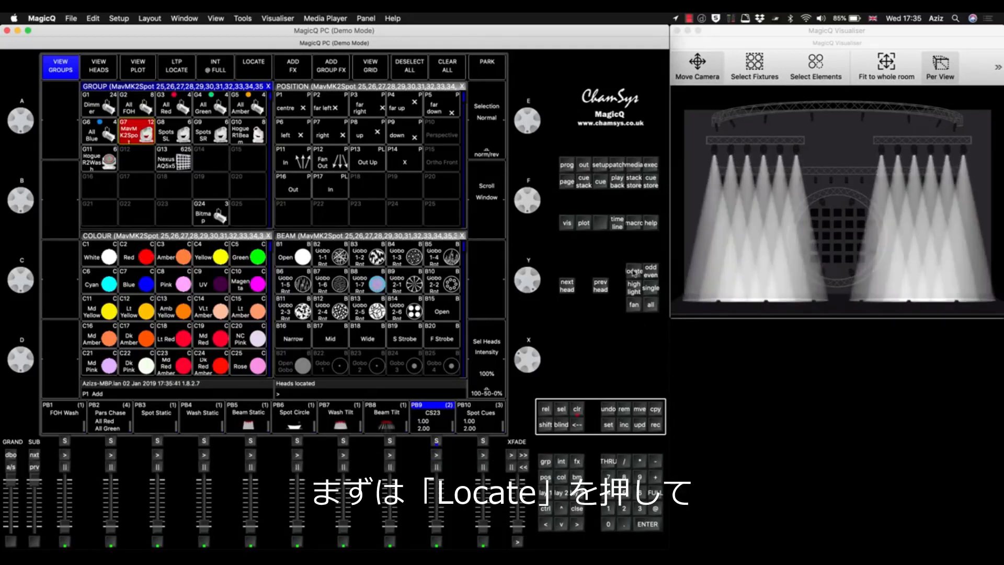
{"action": "left_click", "coordinate": [128, 255]}
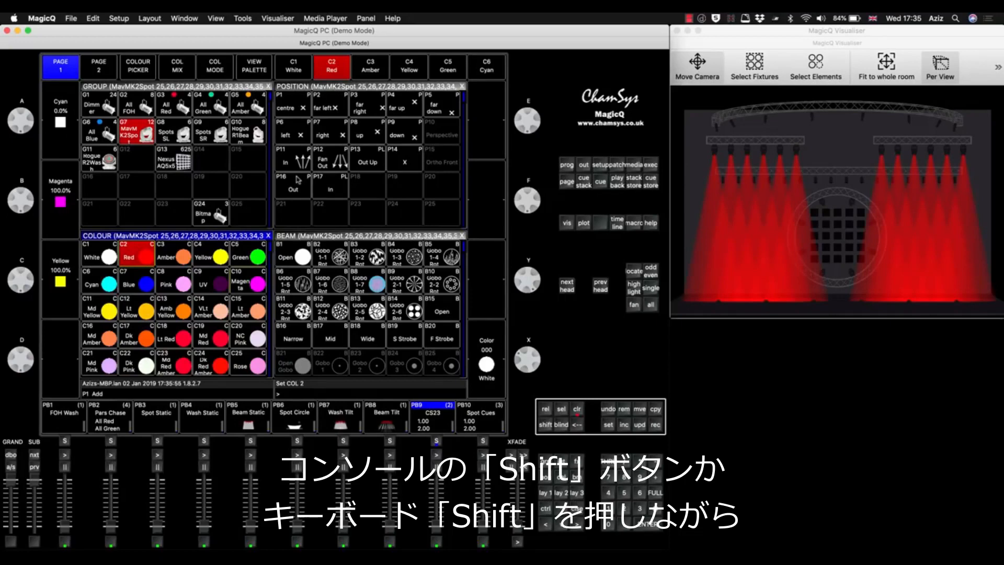
Set the record options to Rec Merge with the colour attributes included (Rec Col), and close the options.
{"action": "scroll", "coordinate": [327, 214], "scroll_direction": "down", "scroll_amount": 7}
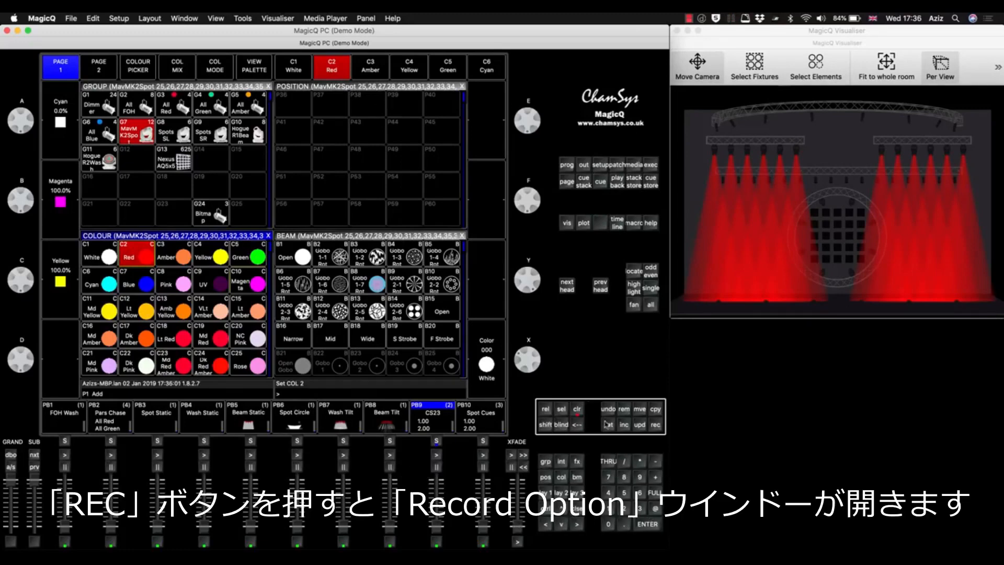
{"action": "key", "text": "shift"}
{"action": "left_click", "coordinate": [655, 425]}
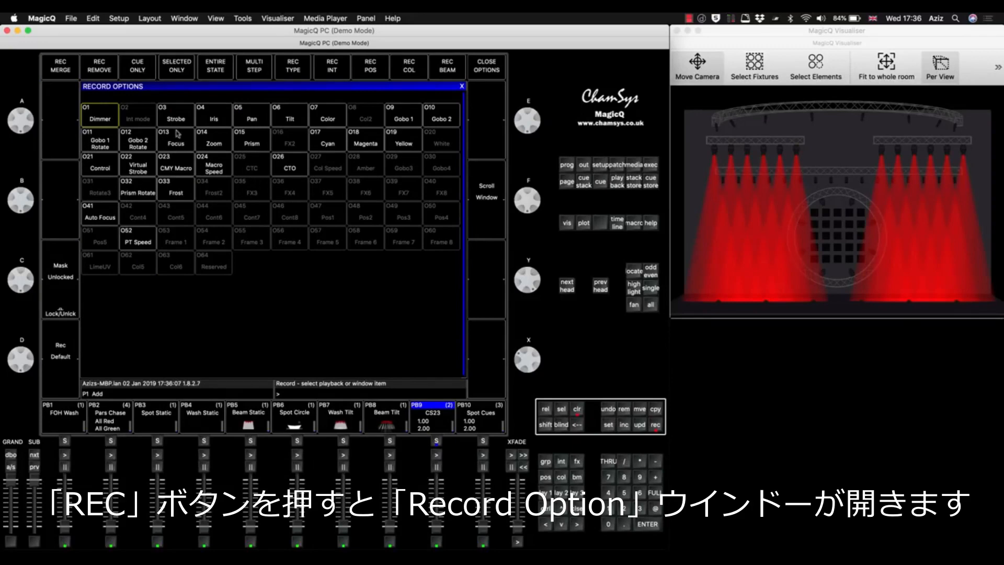
{"action": "left_click", "coordinate": [52, 66]}
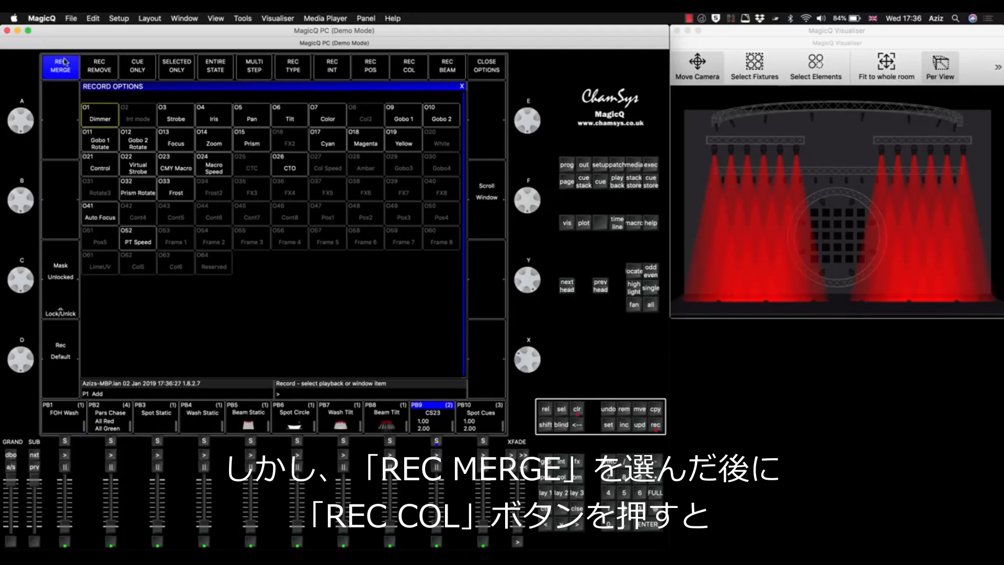
{"action": "left_click", "coordinate": [405, 68]}
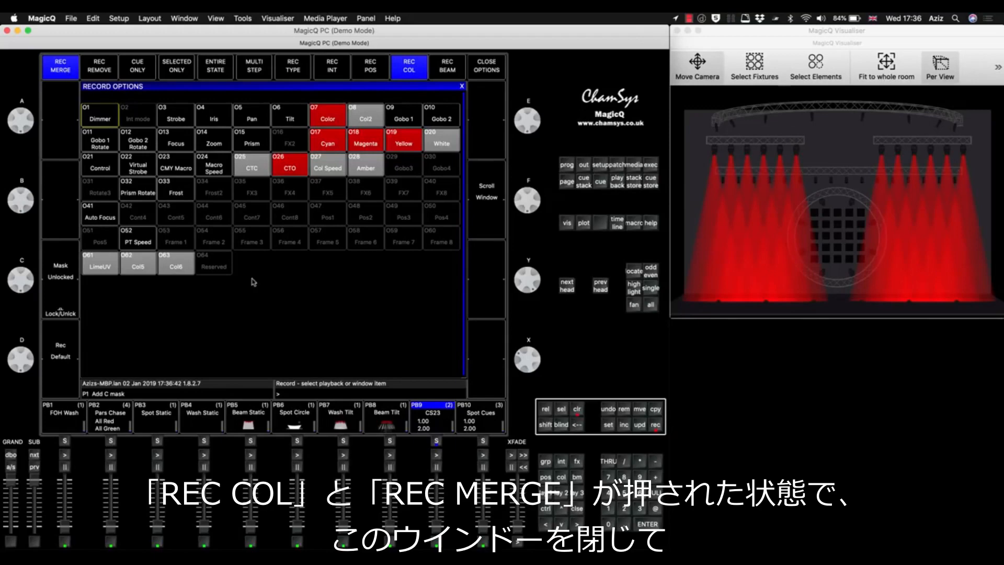
{"action": "left_click", "coordinate": [578, 507]}
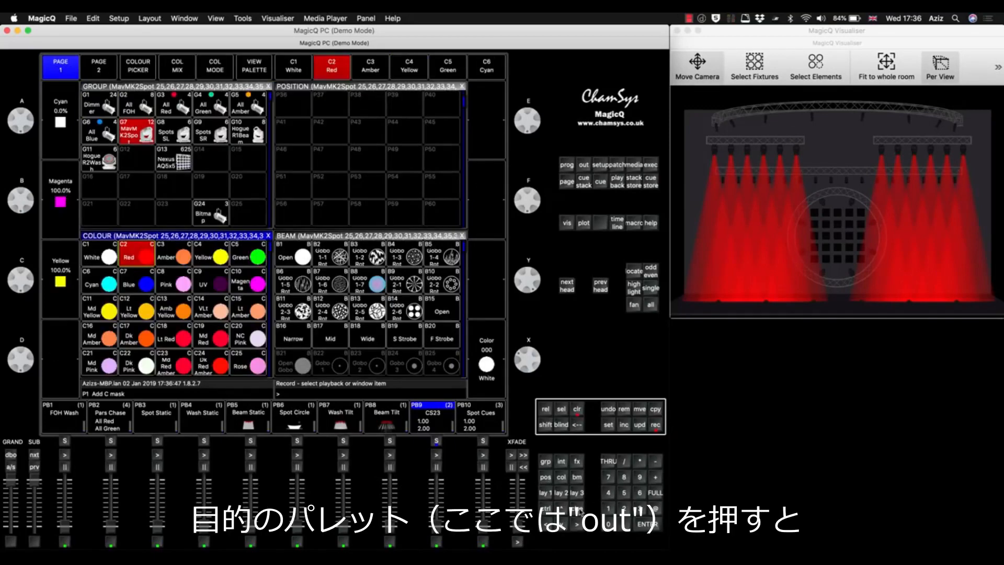
Merge the red colour into the Out position palette P16 and confirm the update.
{"action": "left_click", "coordinate": [388, 87]}
{"action": "scroll", "coordinate": [384, 111], "scroll_direction": "up", "scroll_amount": 10}
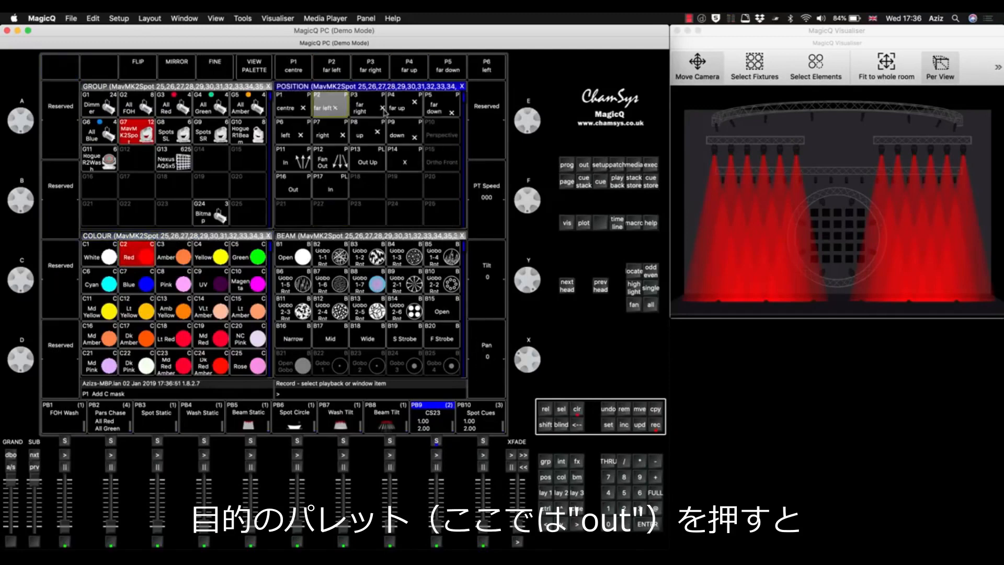
{"action": "left_click", "coordinate": [289, 191]}
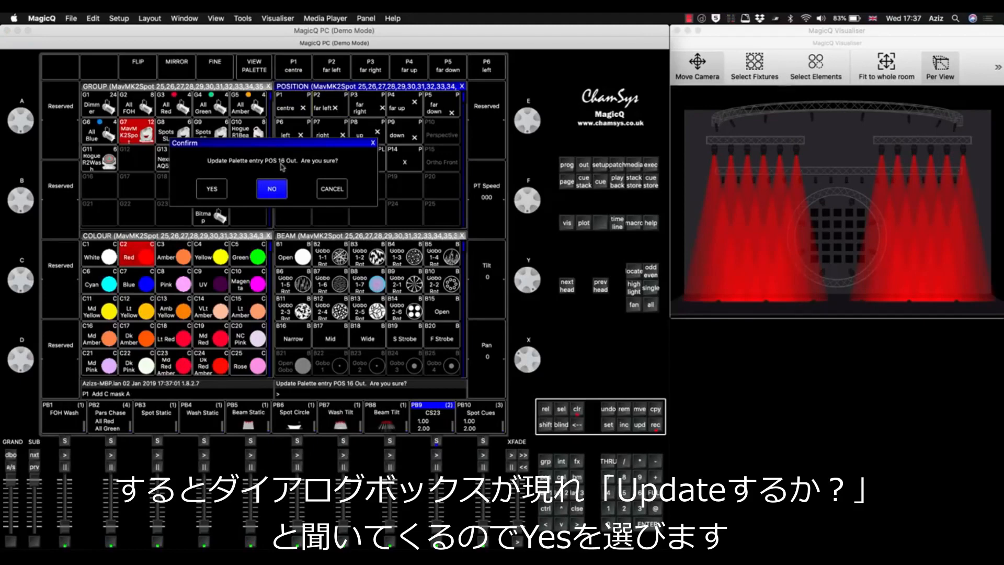
{"action": "left_click", "coordinate": [212, 189]}
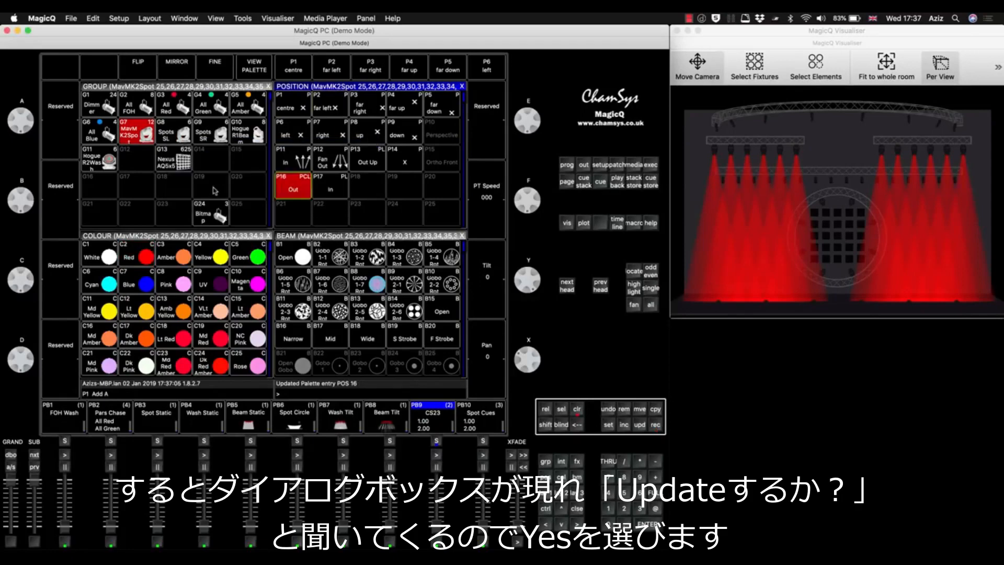
Apply the Blue colour palette to the MavMK2 Spots and bring the first position palettes back into view.
{"action": "left_click", "coordinate": [139, 285]}
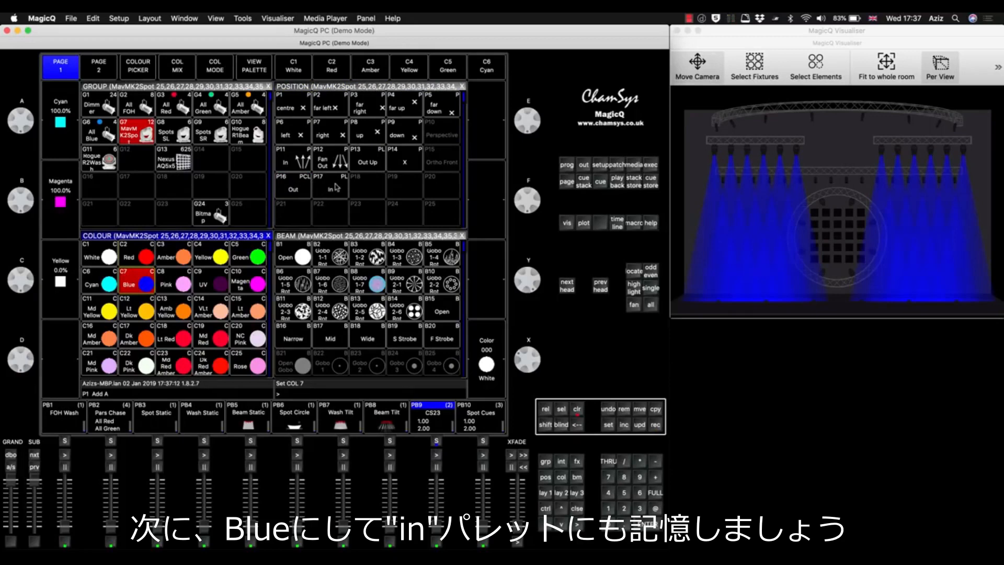
{"action": "scroll", "coordinate": [340, 189], "scroll_direction": "down", "scroll_amount": 12}
{"action": "key", "text": "Up"}
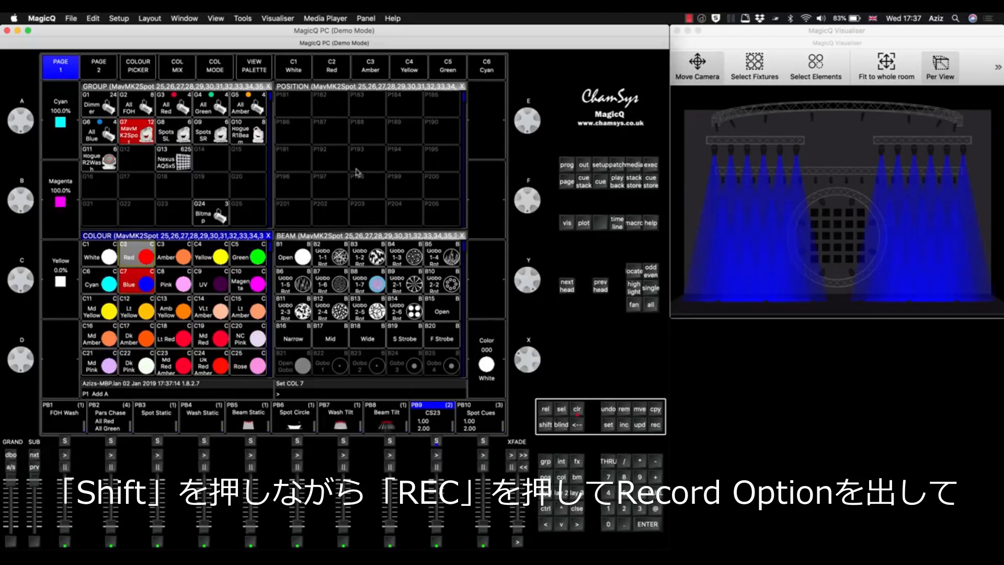
{"action": "left_click", "coordinate": [349, 88]}
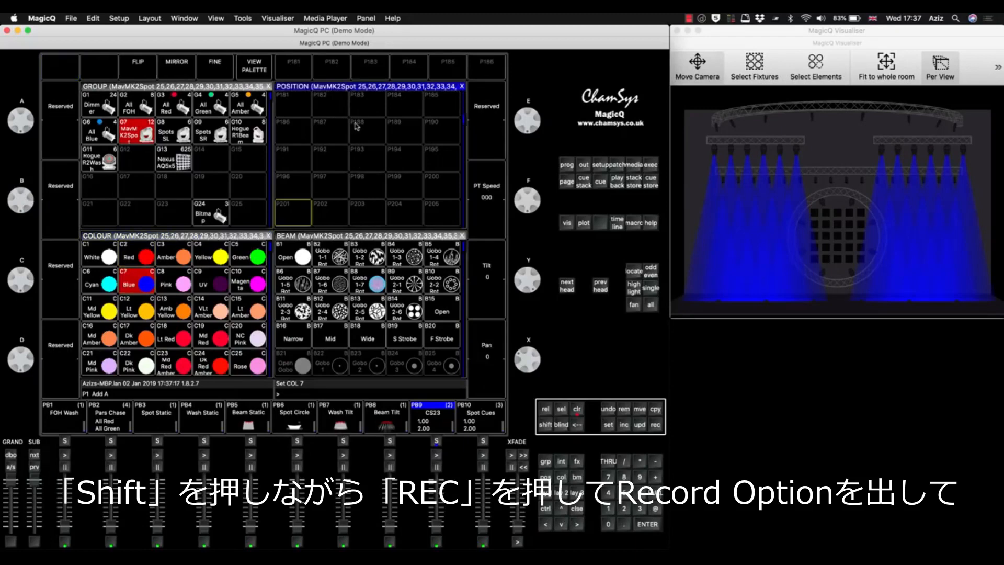
{"action": "scroll", "coordinate": [356, 126], "scroll_direction": "up", "scroll_amount": 12}
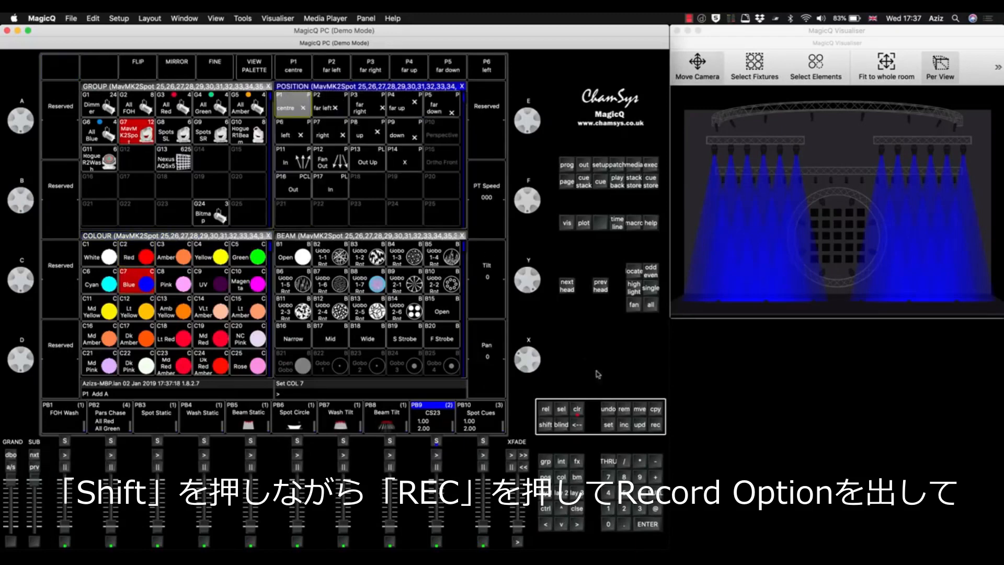
Merge the blue colour into the In position palette P17 using Rec Merge with Rec Col, and clear the programmer.
{"action": "left_click", "coordinate": [655, 426], "text": "shift"}
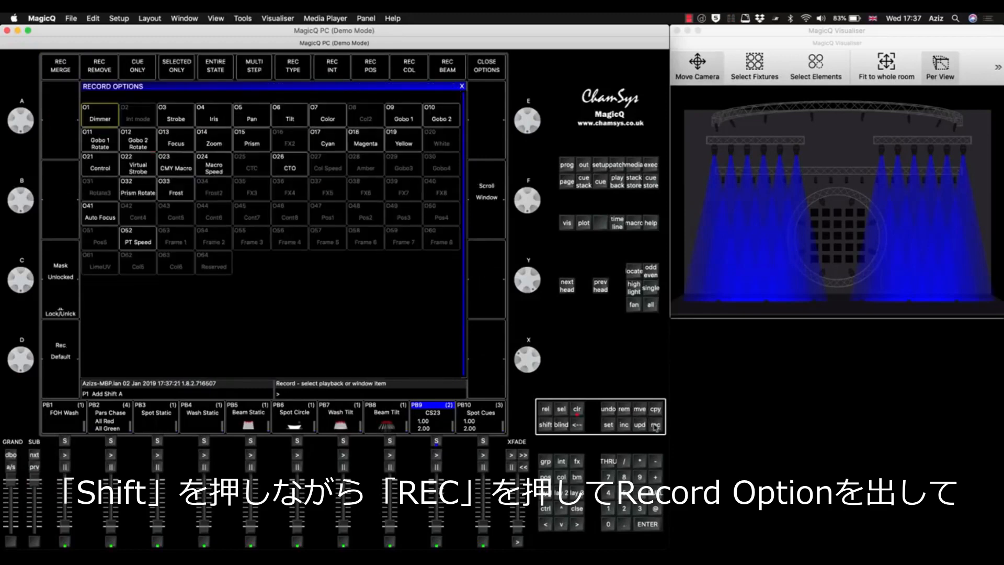
{"action": "left_click", "coordinate": [54, 63]}
{"action": "left_click", "coordinate": [409, 68]}
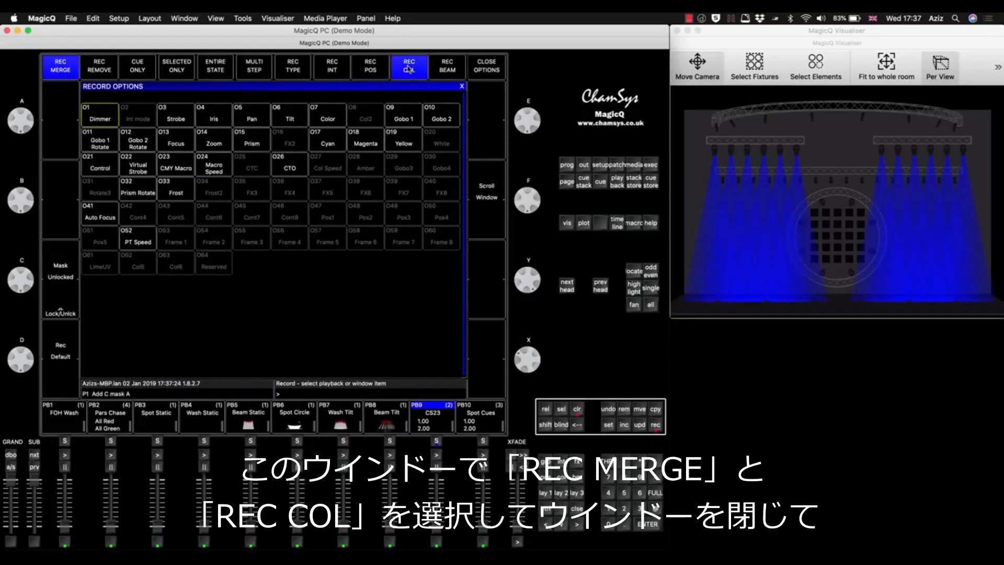
{"action": "left_click", "coordinate": [577, 511]}
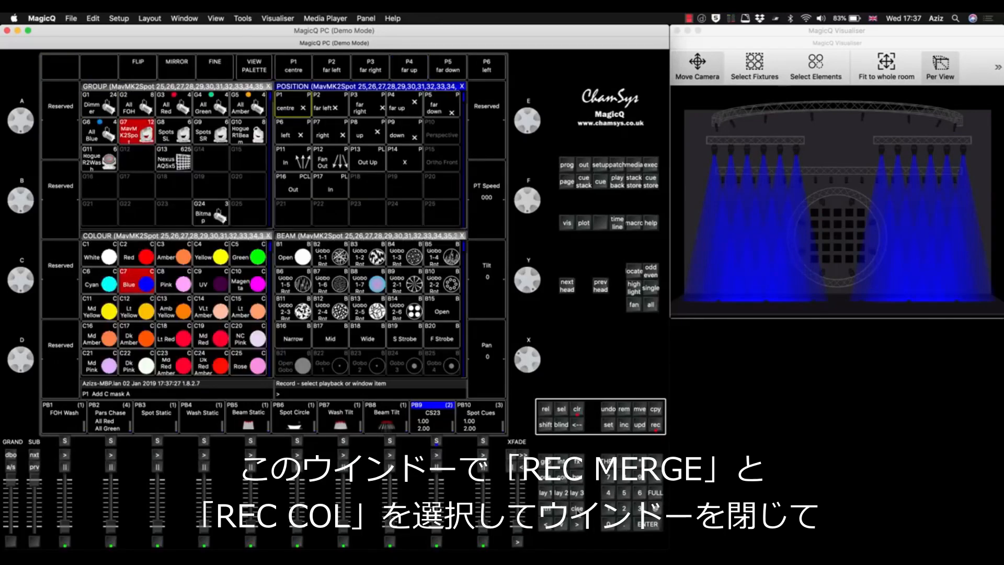
{"action": "left_click", "coordinate": [340, 190]}
{"action": "left_click", "coordinate": [211, 189]}
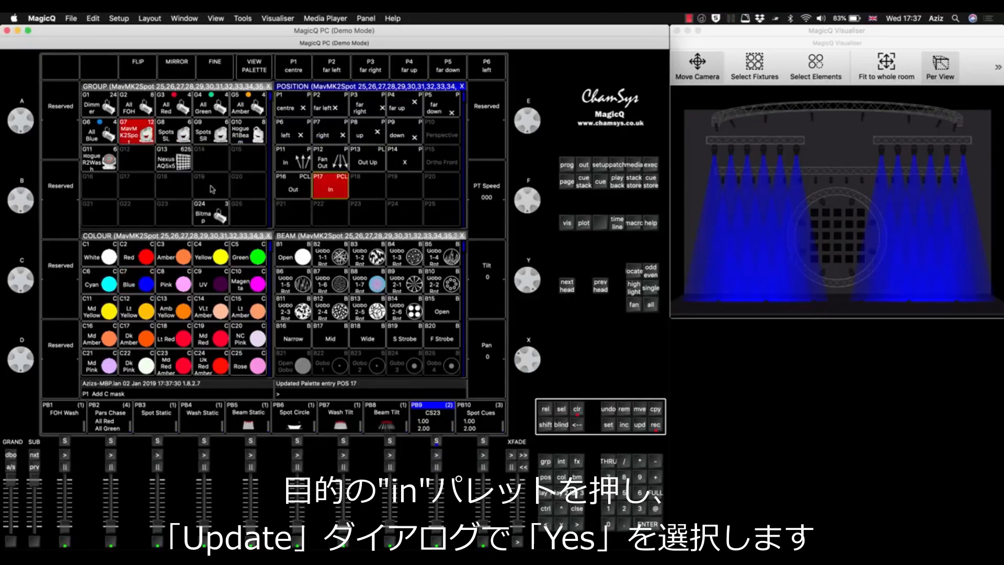
{"action": "left_click", "coordinate": [576, 410]}
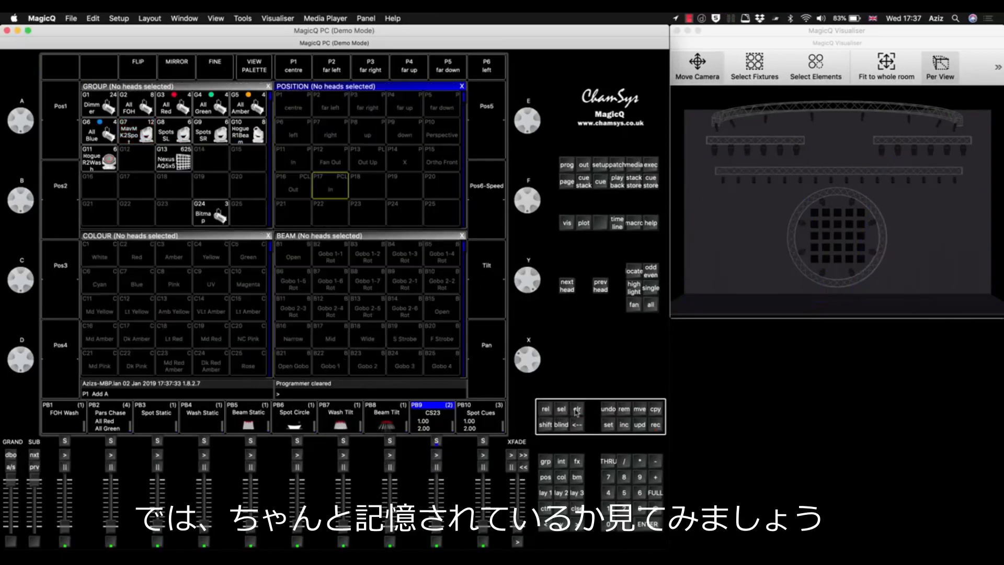
Locate the MavMK2 Spot group, check the Out and In position palettes on it, and clear the programmer.
{"action": "left_click", "coordinate": [126, 128]}
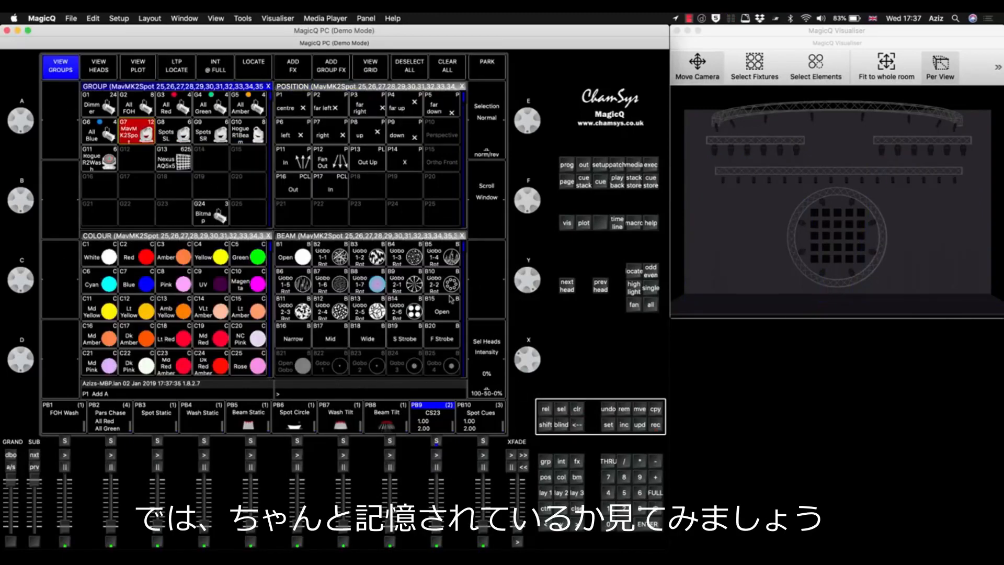
{"action": "left_click", "coordinate": [633, 271]}
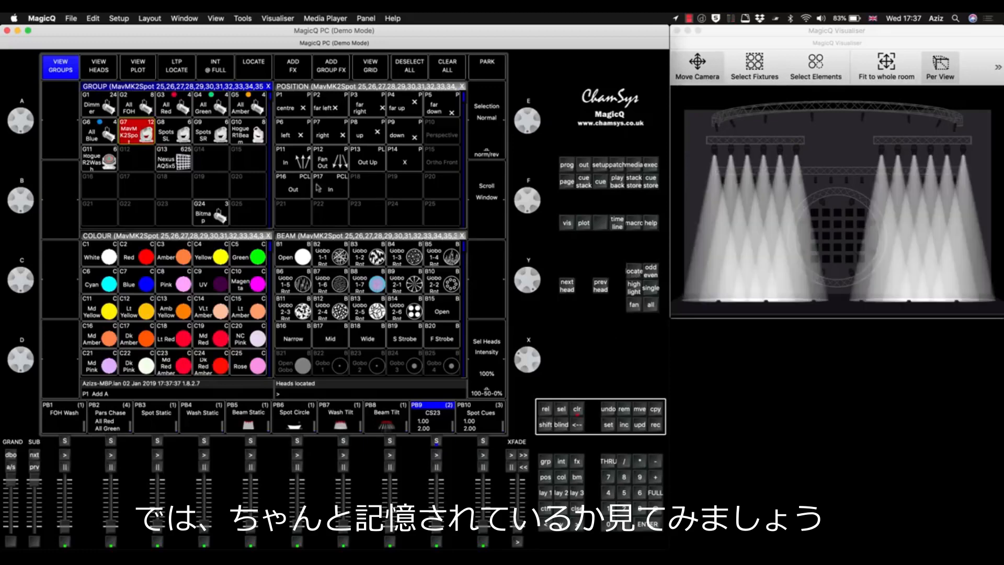
{"action": "left_click", "coordinate": [296, 187]}
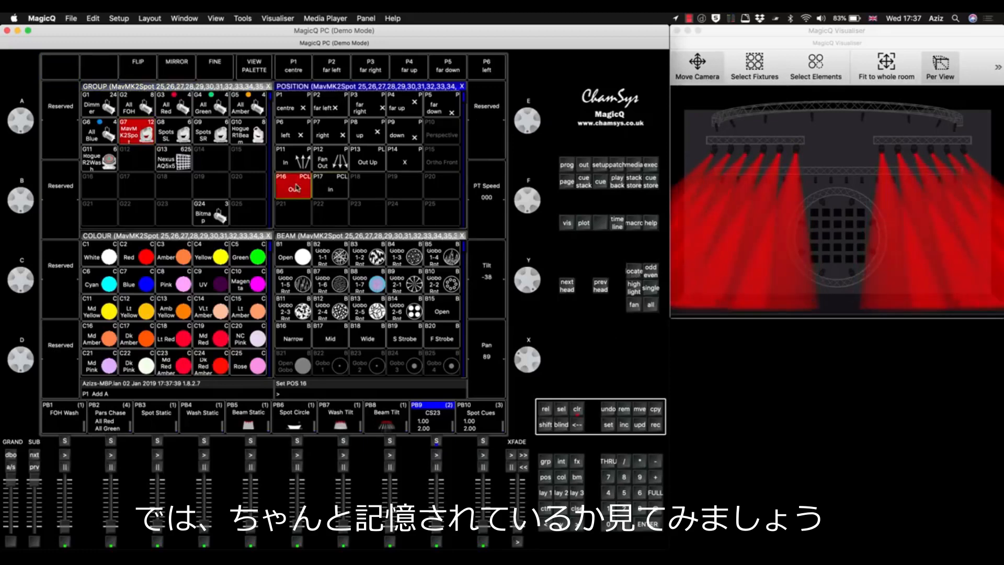
{"action": "left_click", "coordinate": [334, 188]}
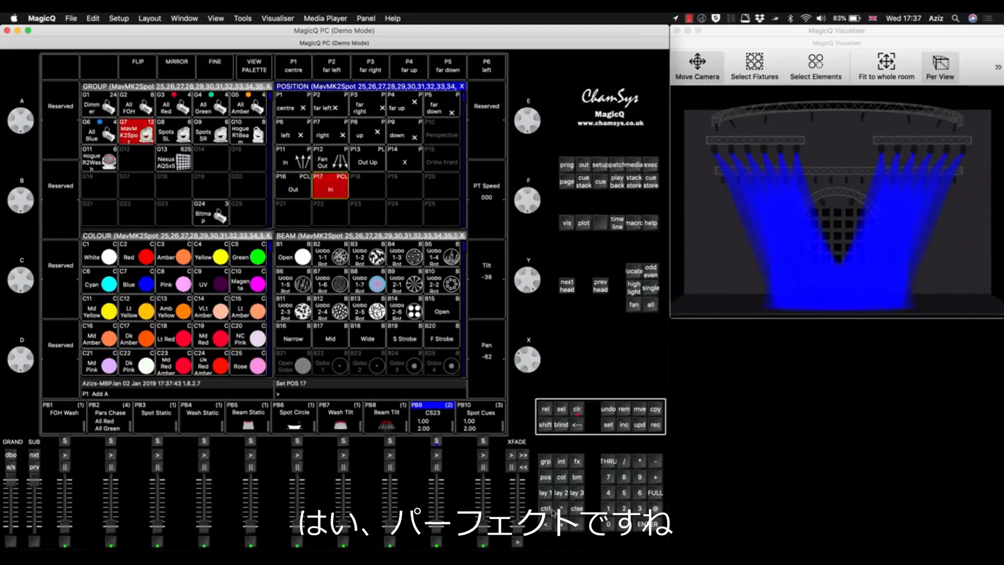
{"action": "left_click", "coordinate": [578, 411]}
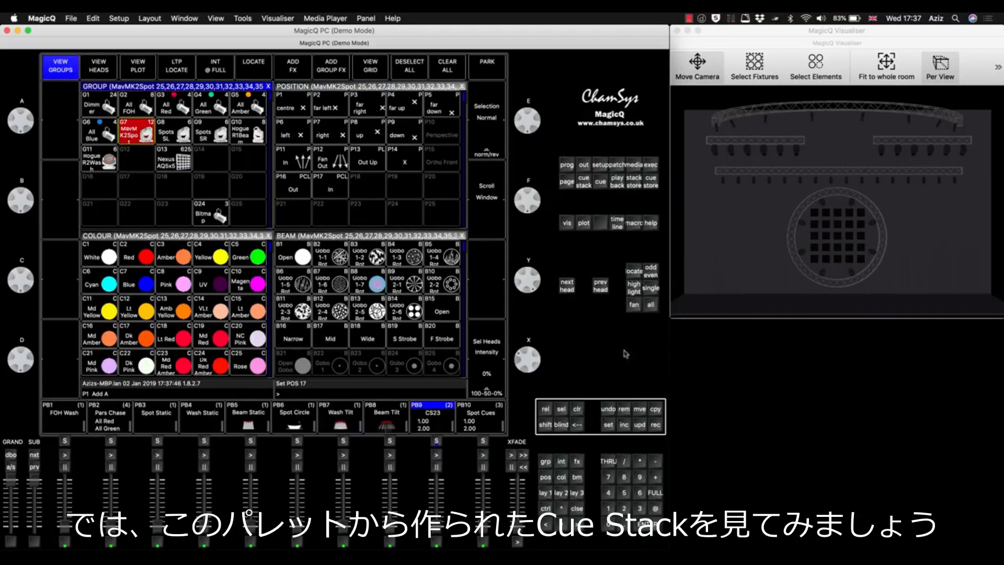
{"action": "left_click", "coordinate": [633, 273]}
{"action": "left_click", "coordinate": [578, 411]}
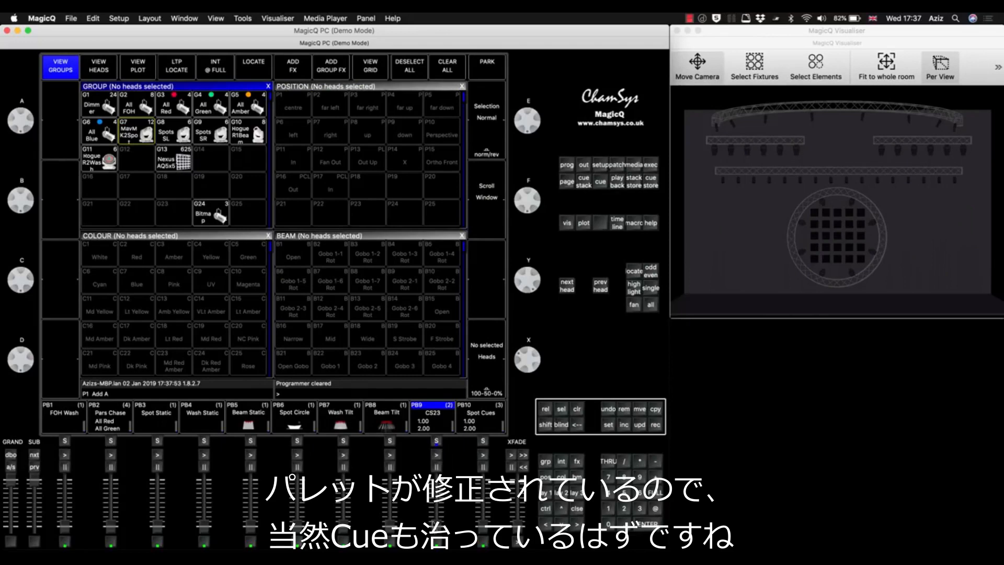
Raise the PB9 fader and open the contents of the first cue in its cue stack.
{"action": "left_click", "coordinate": [438, 428]}
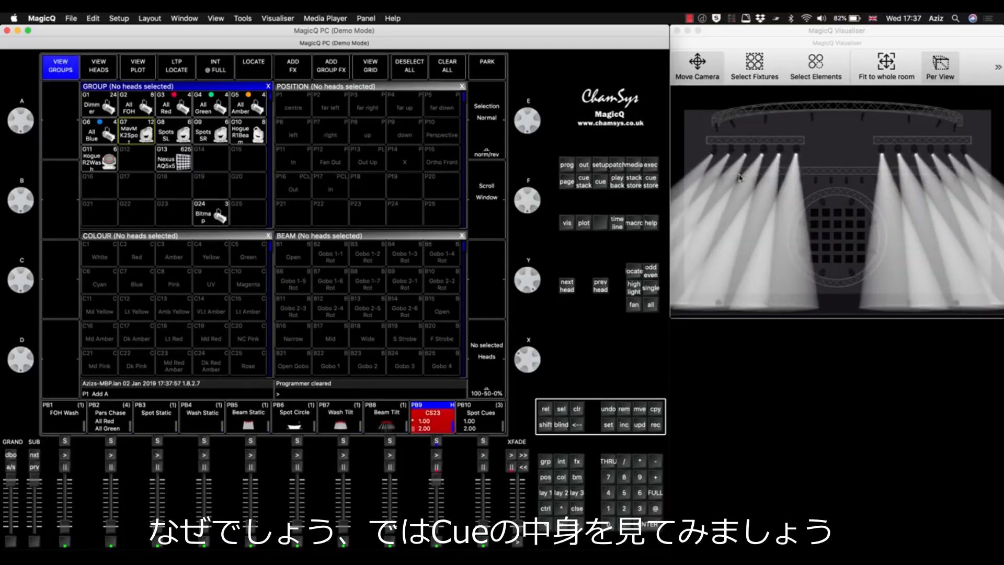
{"action": "double_click", "coordinate": [435, 441]}
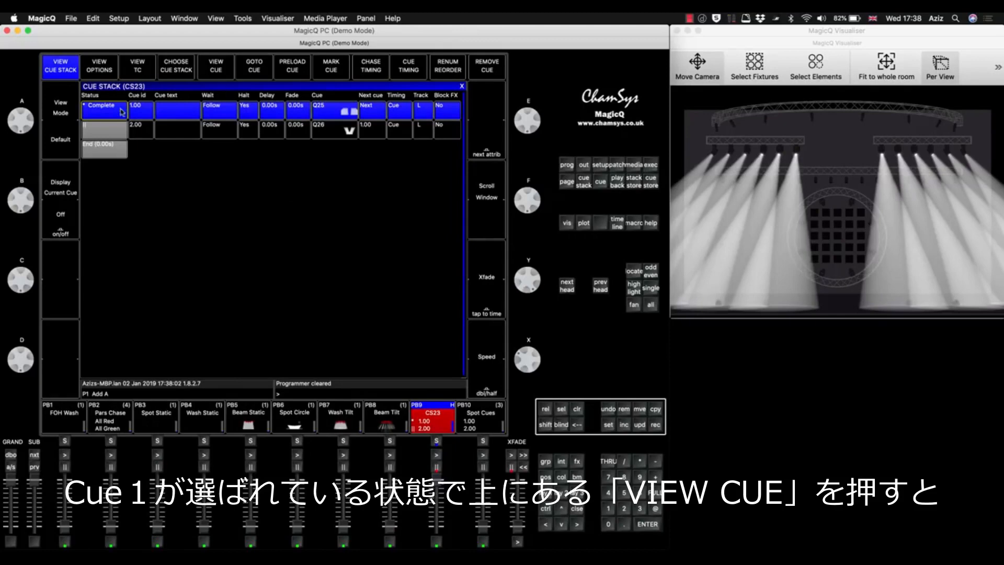
{"action": "left_click", "coordinate": [216, 66]}
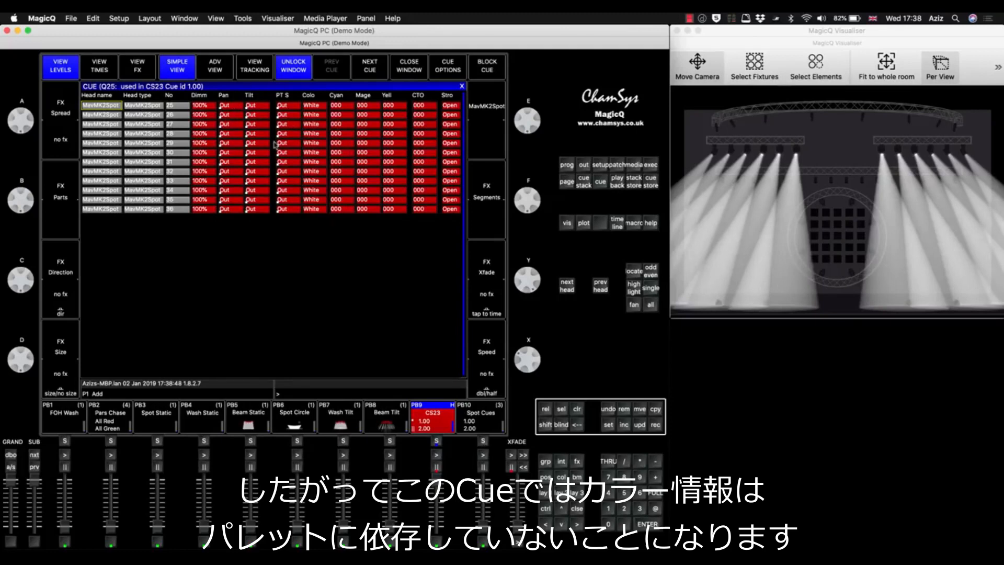
Close the cue view and bring the PB9 fader back down with the programmer cleared.
{"action": "left_click", "coordinate": [577, 410]}
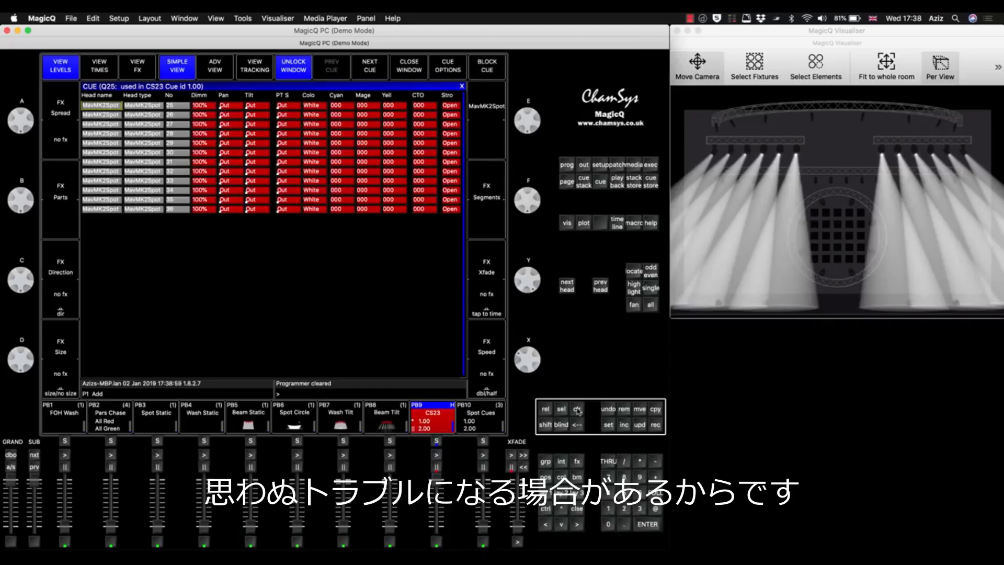
{"action": "left_click", "coordinate": [542, 488]}
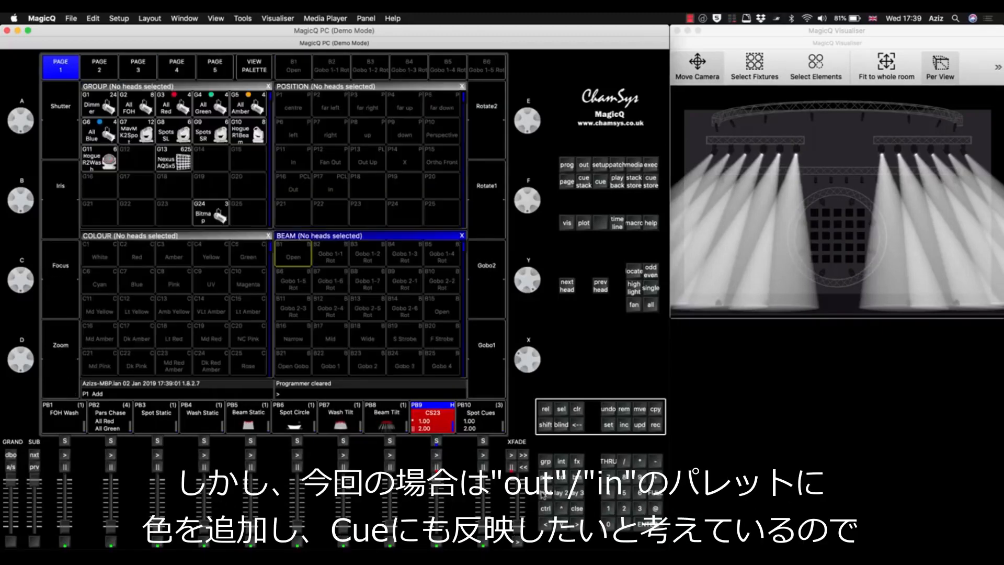
{"action": "left_click", "coordinate": [299, 189]}
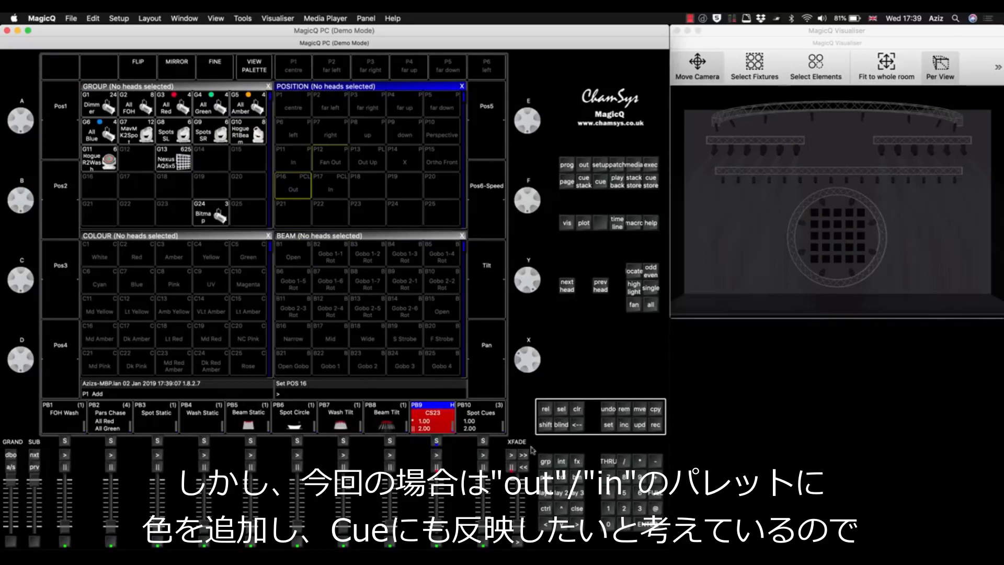
{"action": "left_click", "coordinate": [578, 409]}
{"action": "left_click_drag", "start_coordinate": [441, 511], "coordinate": [439, 532]}
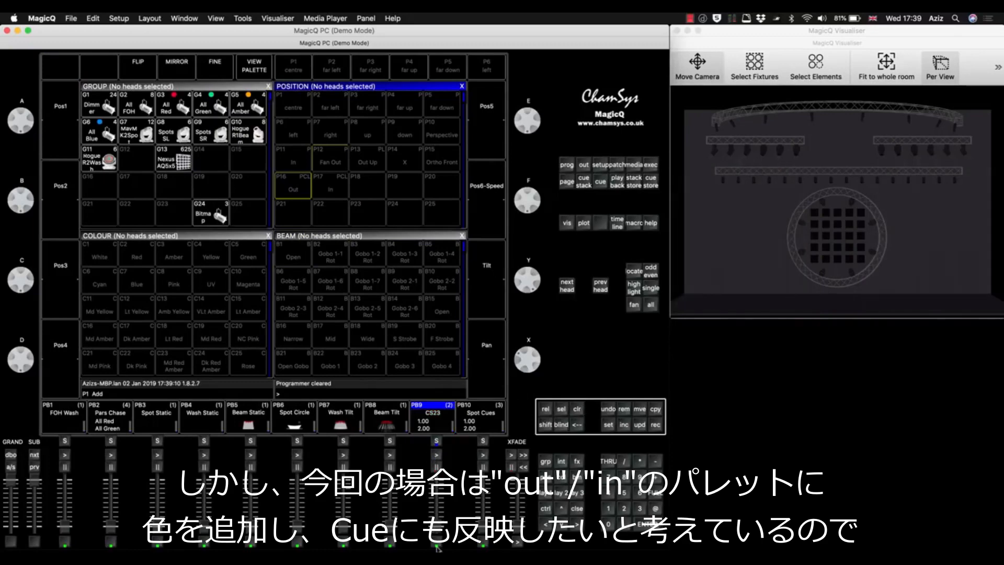
Open the palette view of the Out position palette P16 and expand the palette in all cues.
{"action": "left_click", "coordinate": [293, 191]}
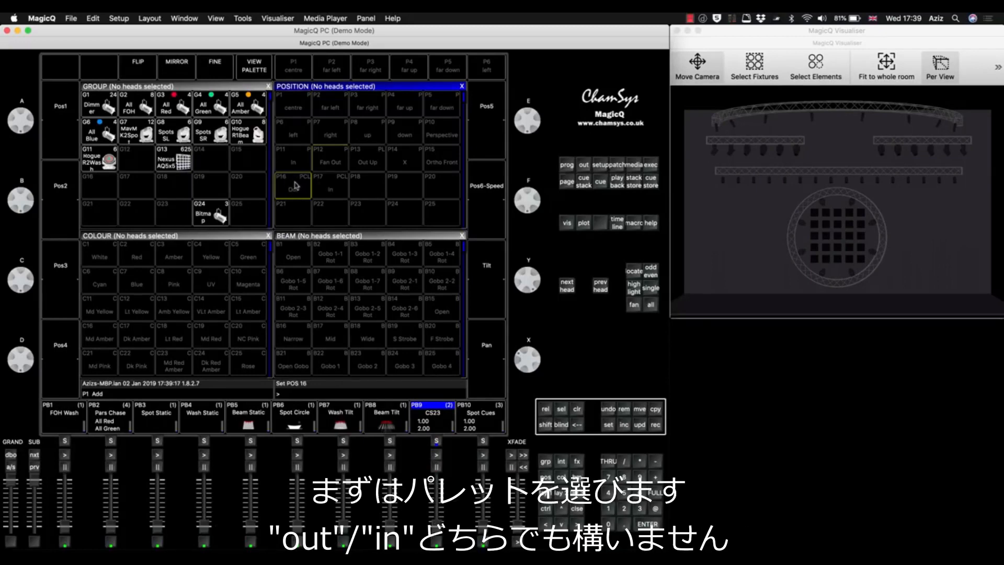
{"action": "left_click", "coordinate": [329, 192]}
{"action": "left_click", "coordinate": [298, 189]}
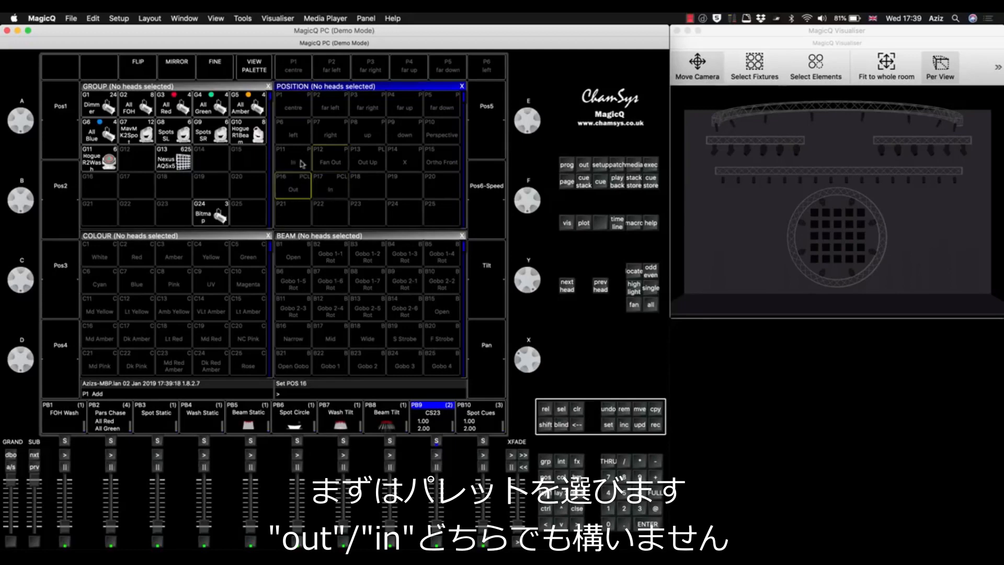
{"action": "left_click", "coordinate": [255, 70]}
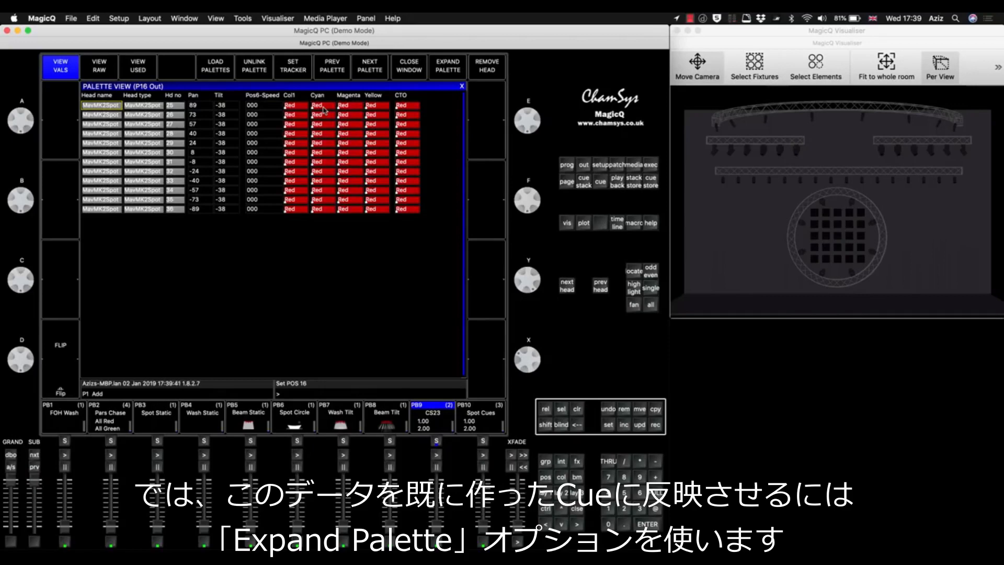
{"action": "left_click", "coordinate": [453, 66]}
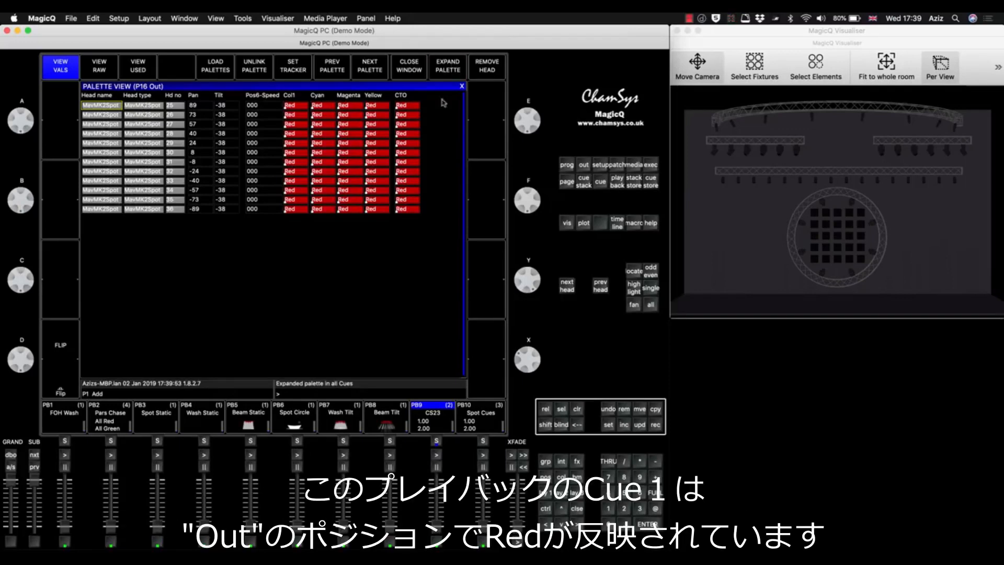
Close the palette view and raise the PB9 fader to check its first cue.
{"action": "left_click", "coordinate": [577, 409]}
{"action": "left_click_drag", "start_coordinate": [435, 526], "coordinate": [433, 399]}
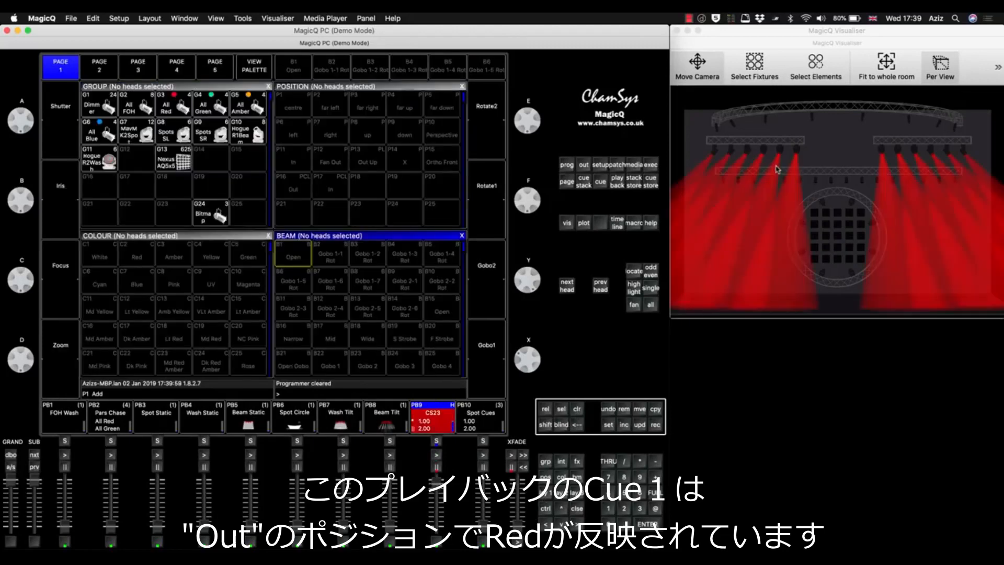
Advance PB9 to its second cue to check the colour, and bring the fader back down.
{"action": "left_click", "coordinate": [437, 454]}
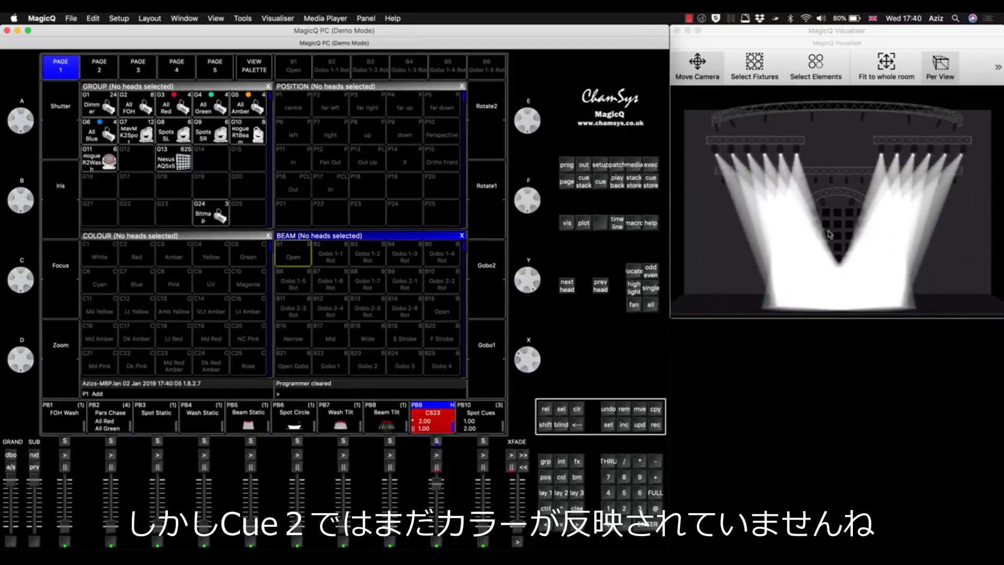
{"action": "left_click_drag", "start_coordinate": [437, 482], "coordinate": [436, 524]}
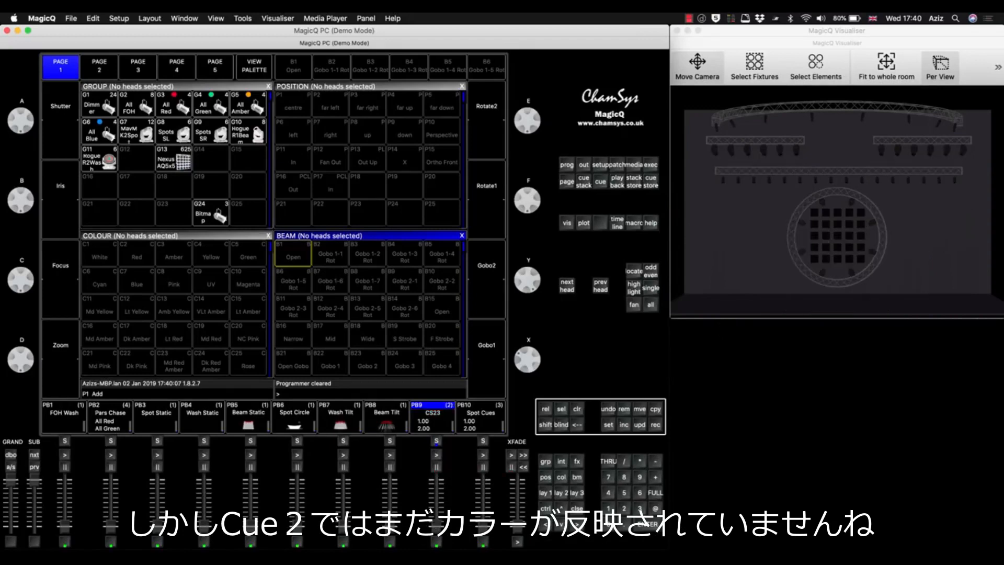
Open the palette view of the Out position palette P16 and expand all palettes in all cues.
{"action": "left_click", "coordinate": [290, 177]}
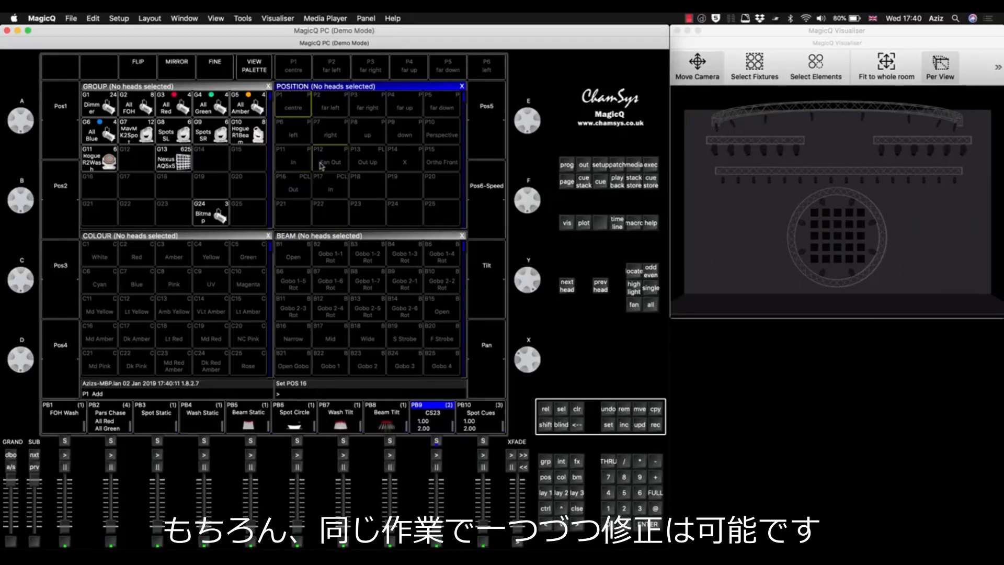
{"action": "left_click", "coordinate": [322, 182]}
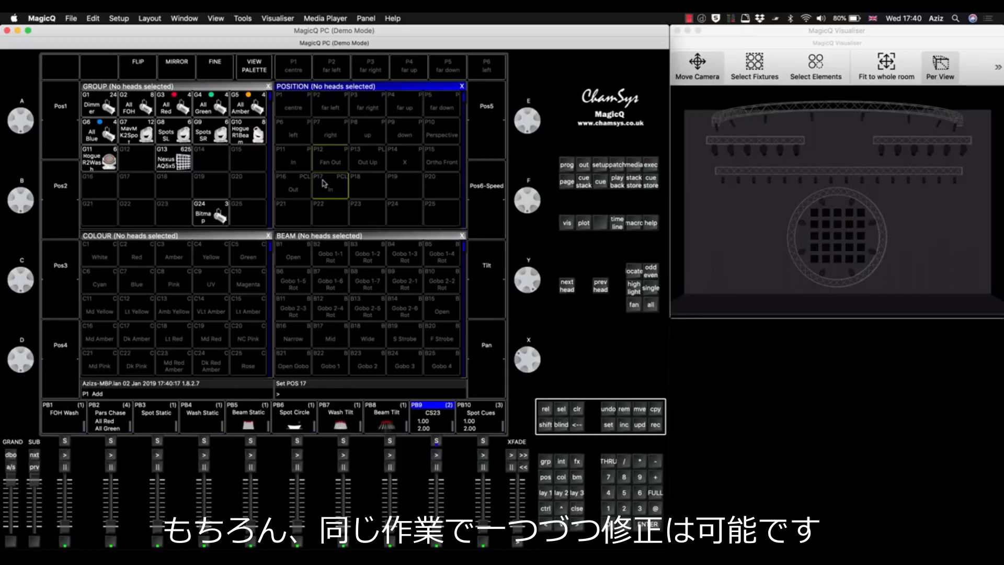
{"action": "left_click", "coordinate": [292, 188]}
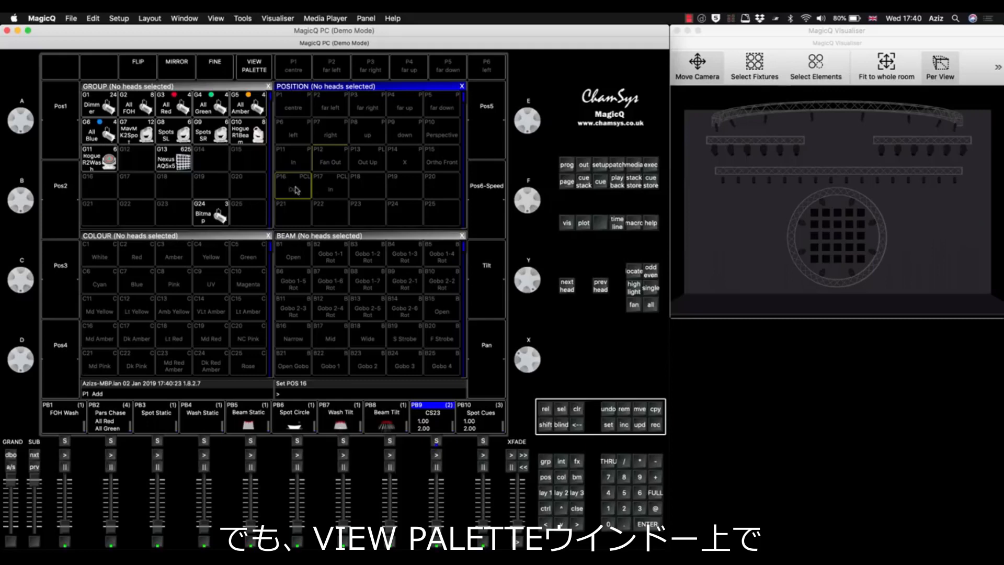
{"action": "left_click", "coordinate": [254, 65]}
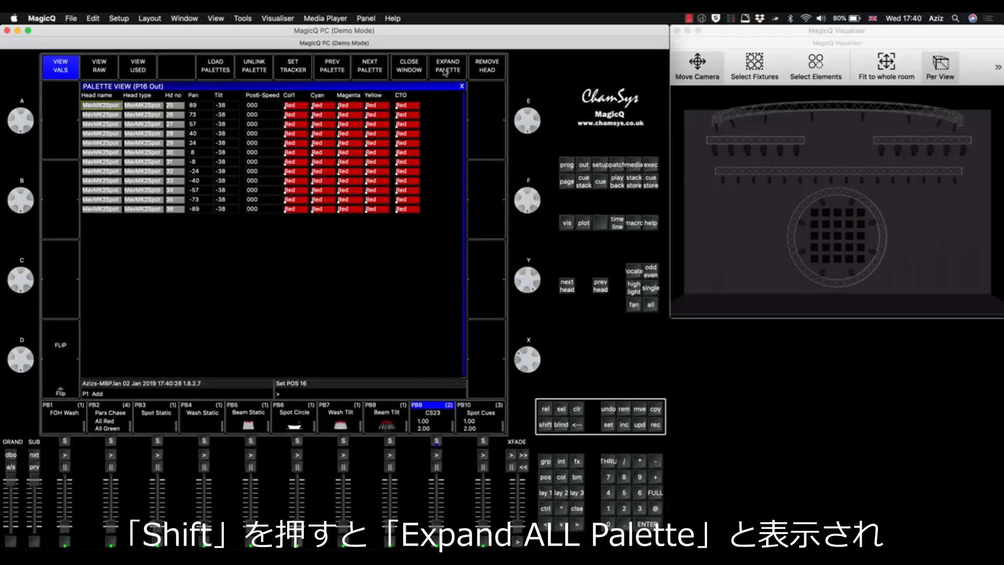
{"action": "key", "text": "shift"}
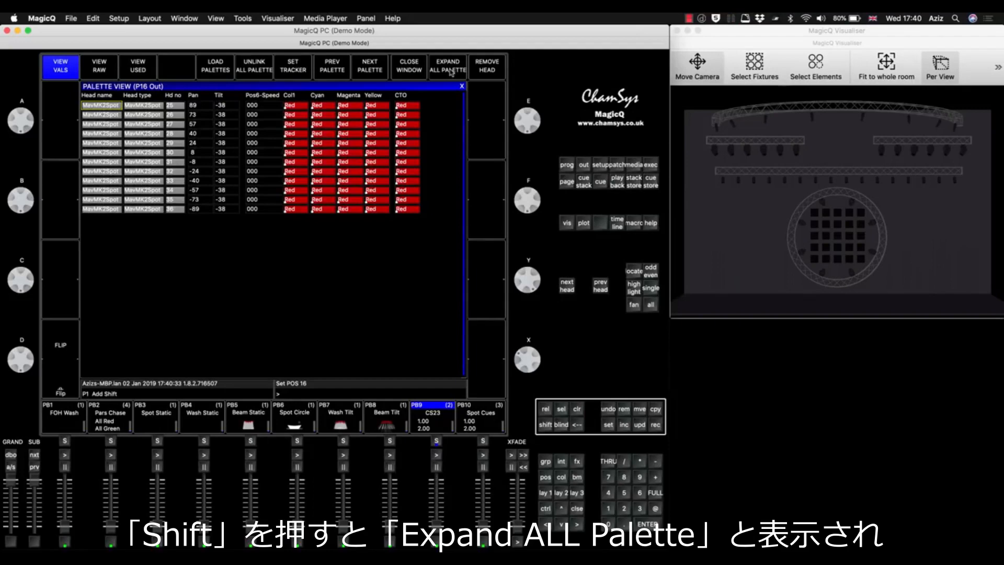
{"action": "left_click", "coordinate": [451, 73]}
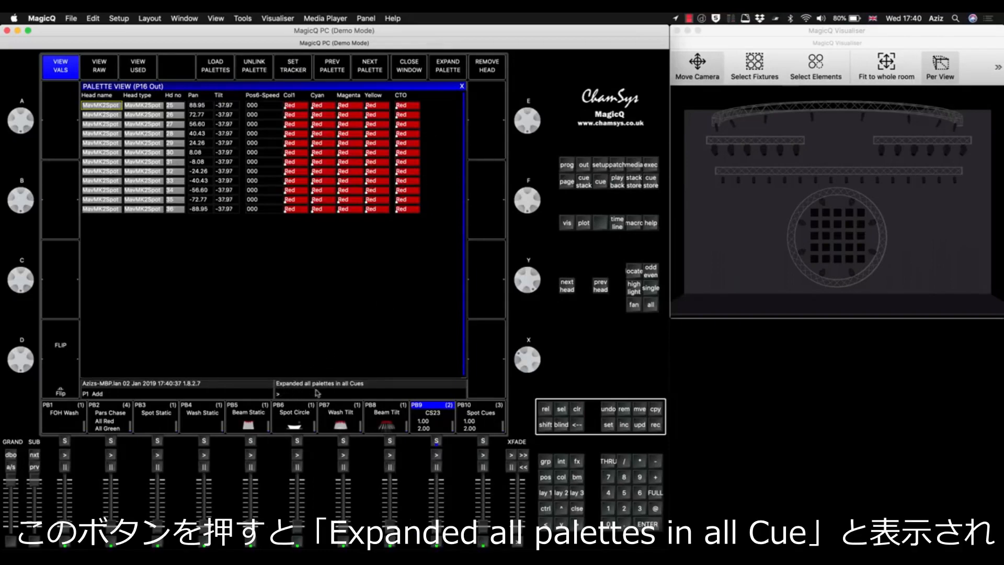
Return to the palette layout with the programmer cleared and raise the PB9 fader to check both of its cues.
{"action": "left_click", "coordinate": [578, 408]}
{"action": "left_click", "coordinate": [544, 496]}
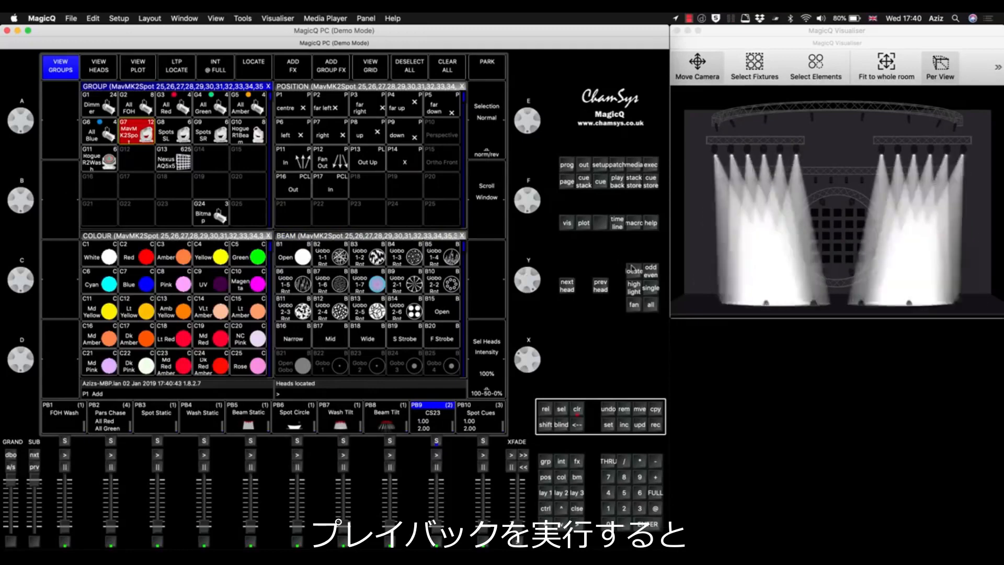
{"action": "left_click", "coordinate": [577, 409]}
{"action": "left_click_drag", "start_coordinate": [433, 527], "coordinate": [439, 449]}
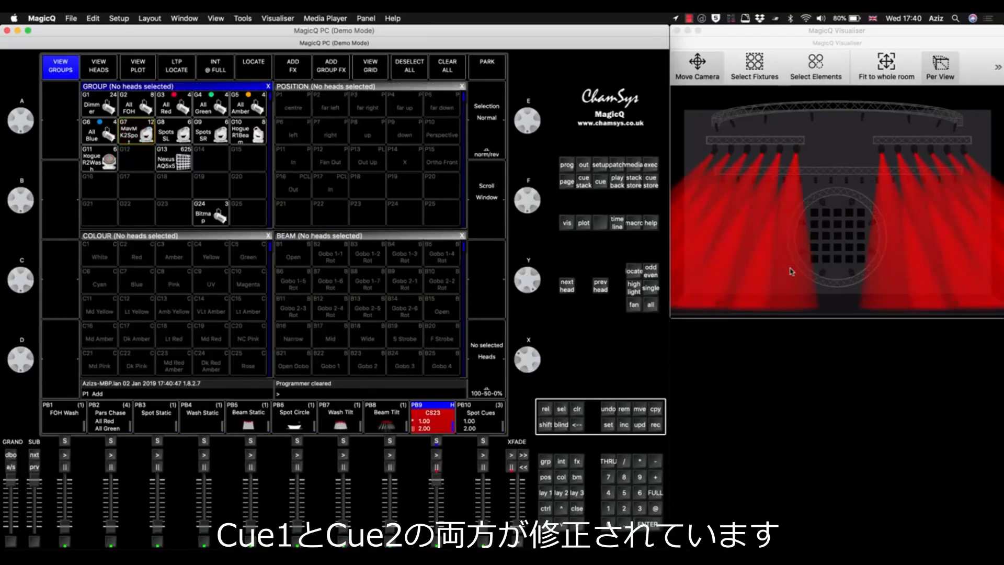
{"action": "left_click", "coordinate": [437, 454]}
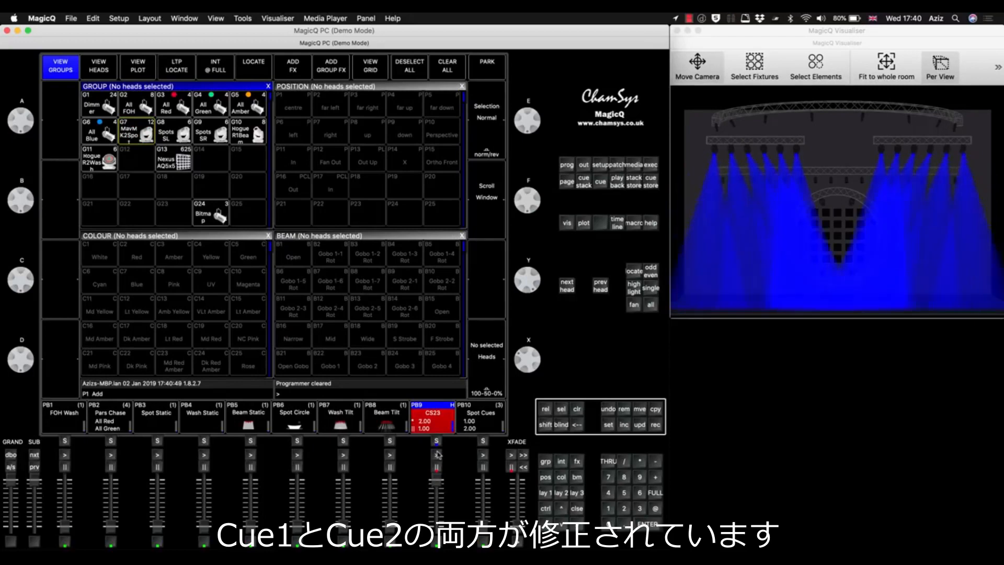